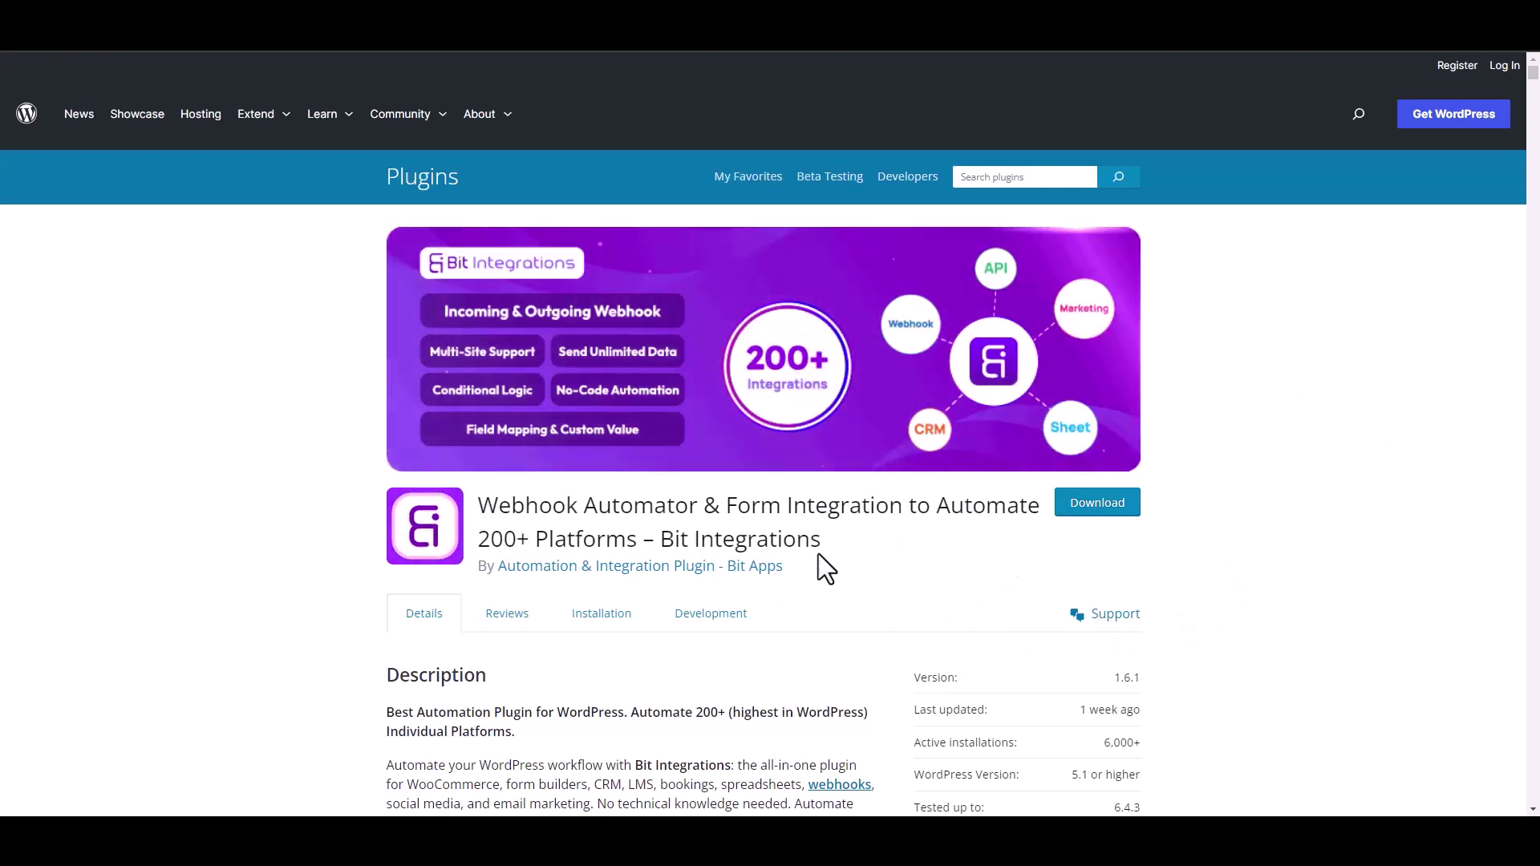
# - Start a new integration in Bit Integrations and choose Bricksforge as its trigger
pyautogui.moveTo(661, 540); pyautogui.dragTo(839, 557)
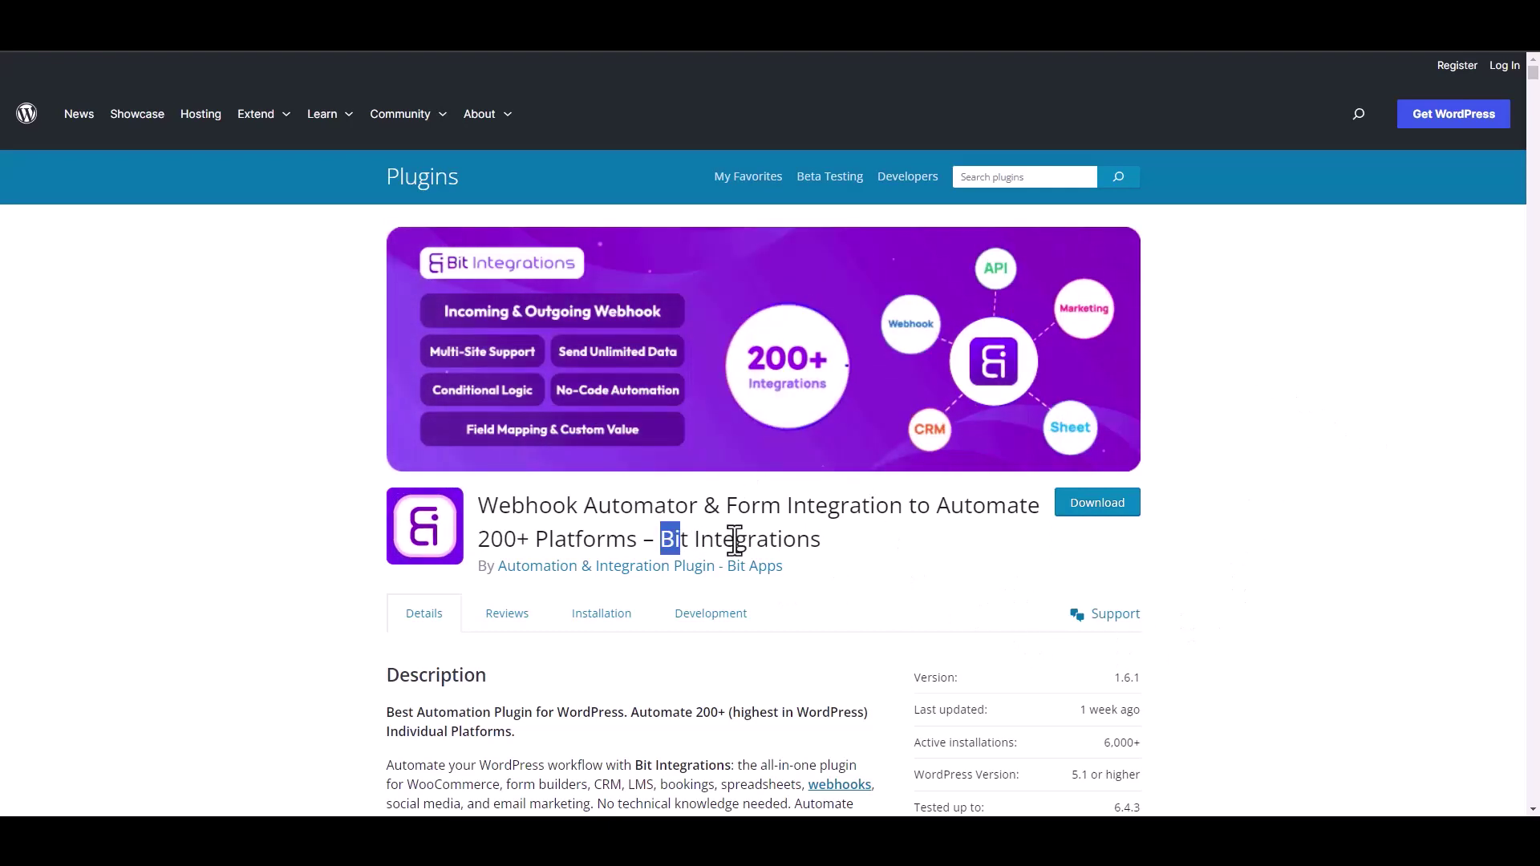
pyautogui.click(850, 561)
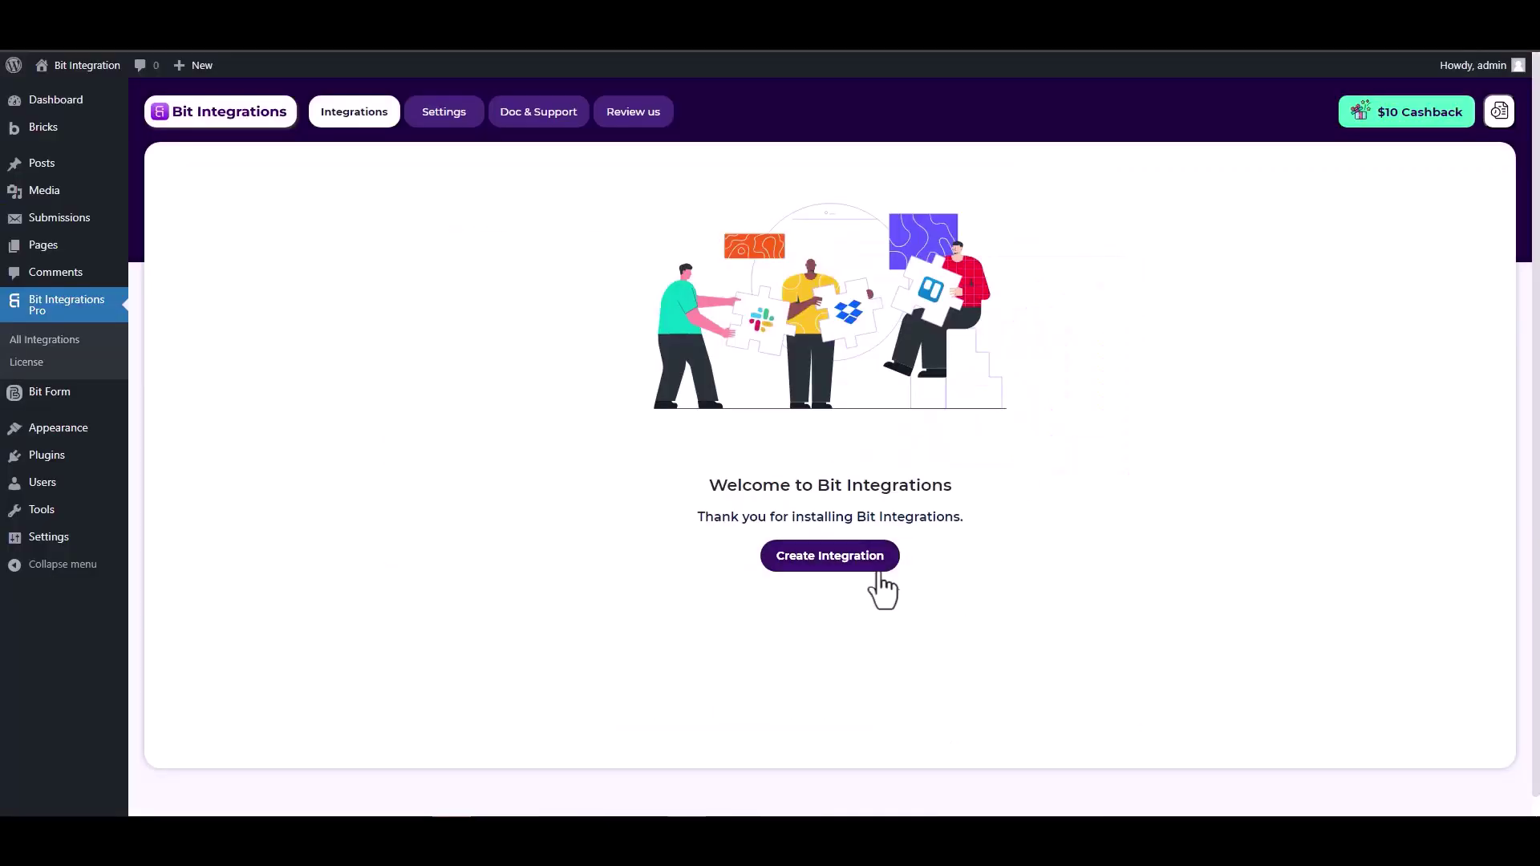
pyautogui.click(871, 561)
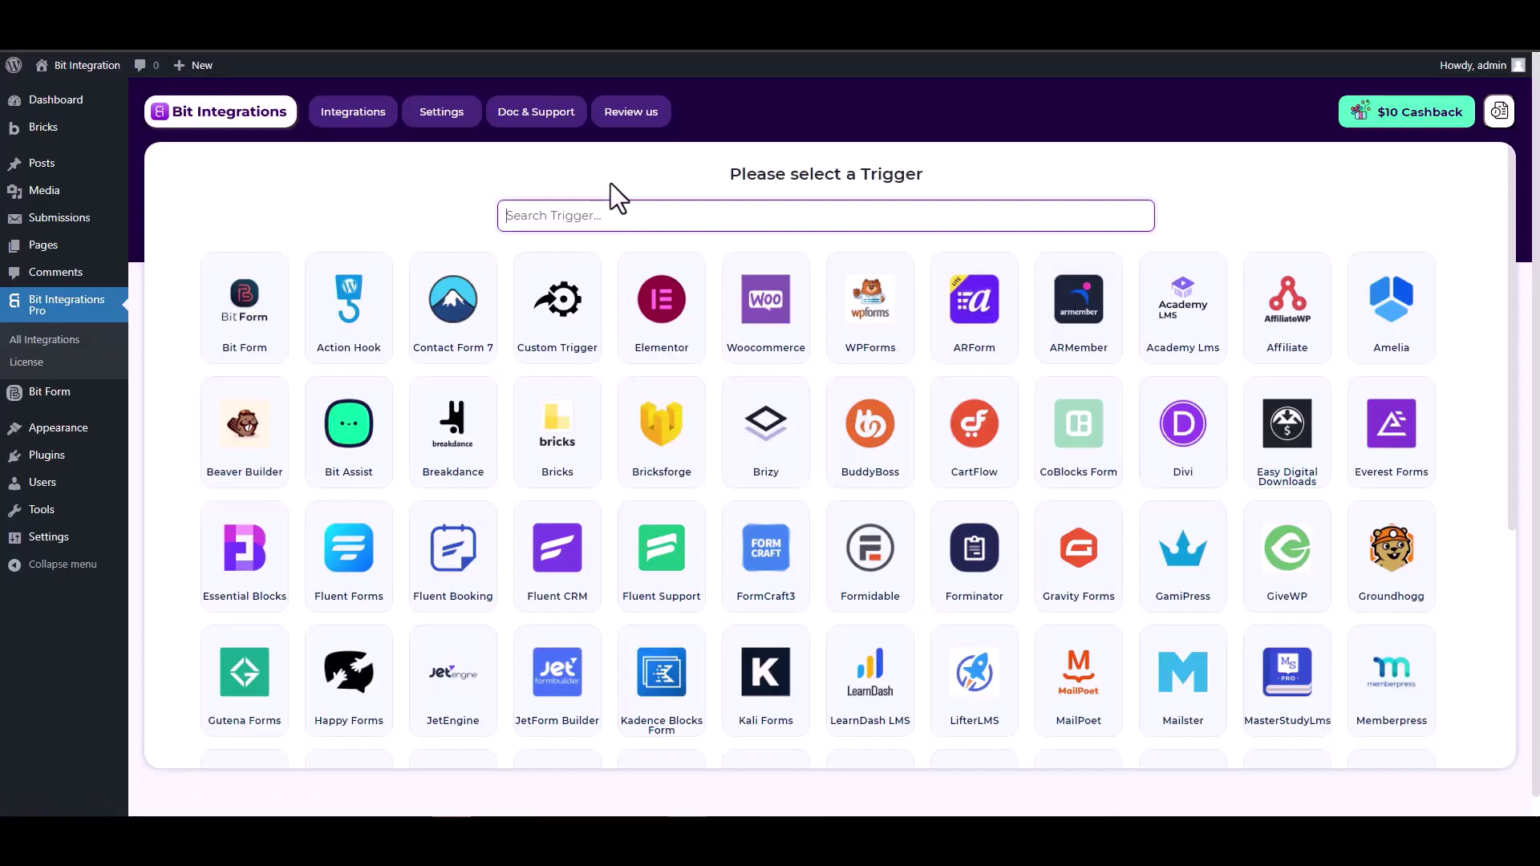
pyautogui.write('br')
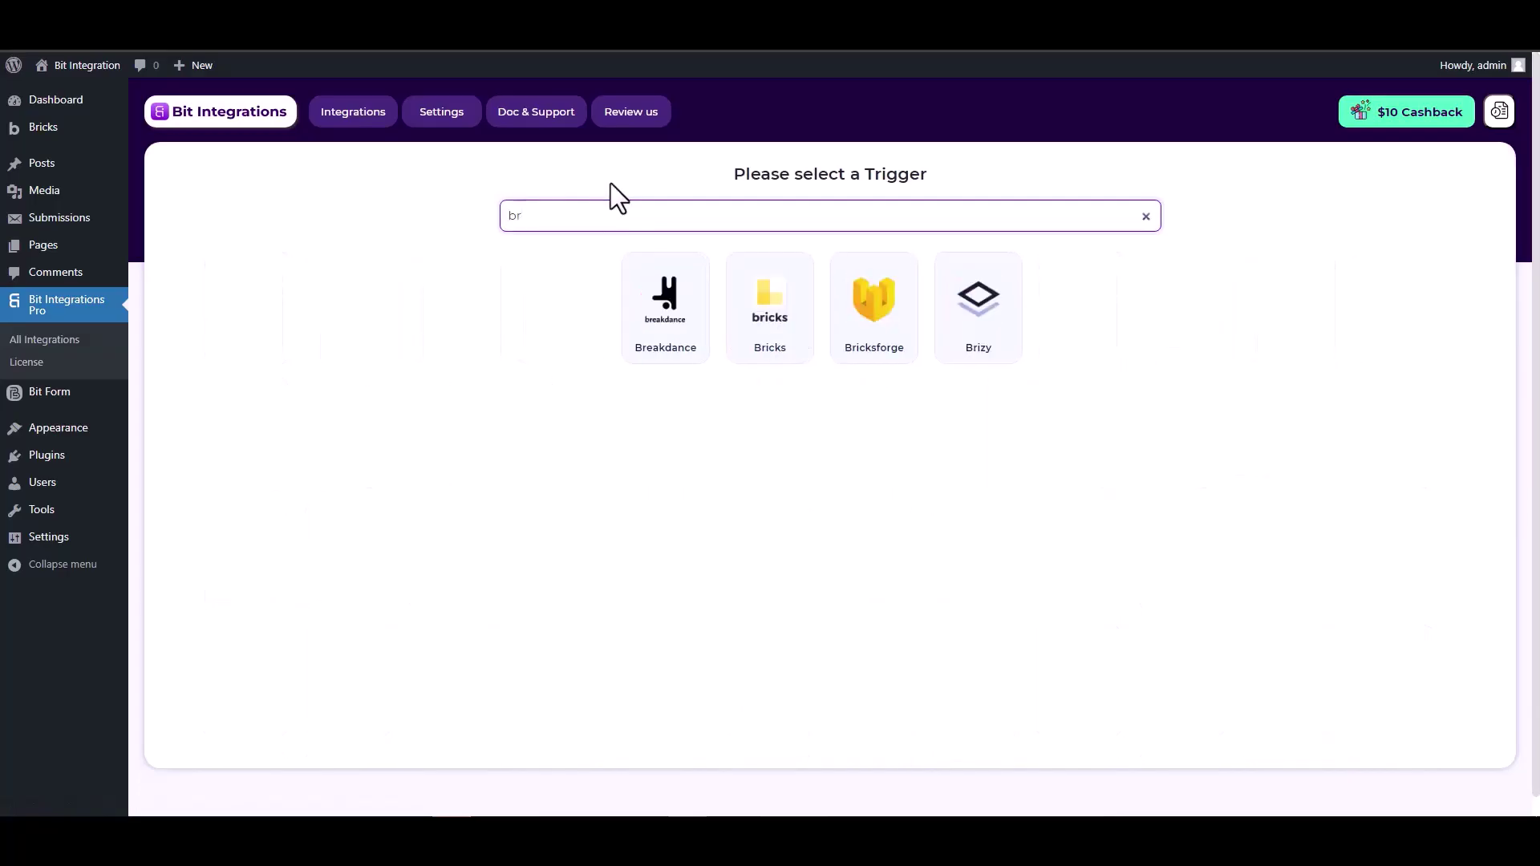
pyautogui.click(881, 340)
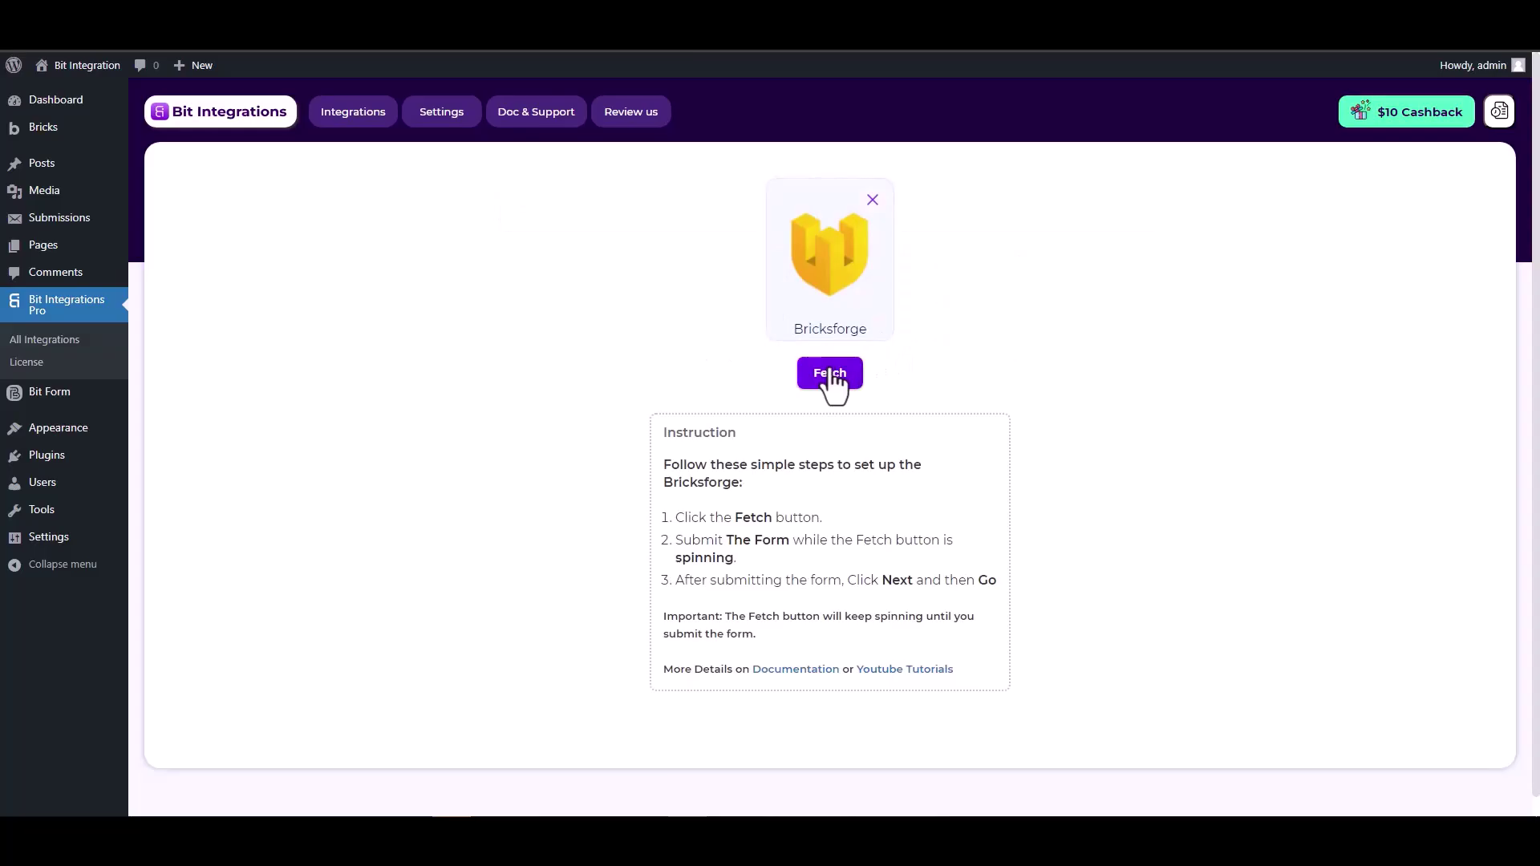
# - Start fetching, then submit a Bricksforge test entry with first name, last name, email and phone
pyautogui.click(811, 383)
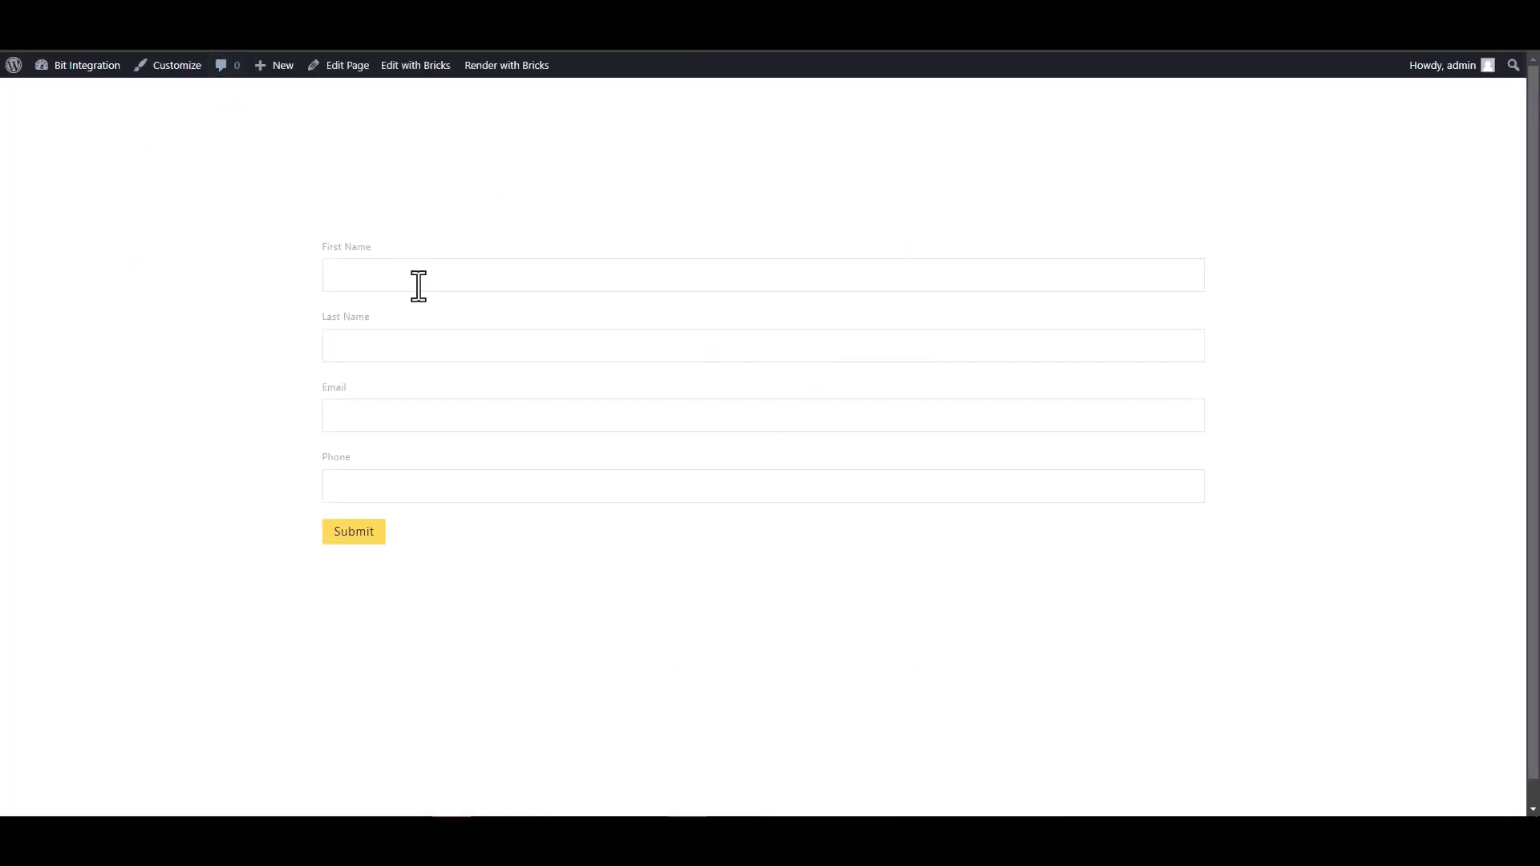
pyautogui.click(419, 280)
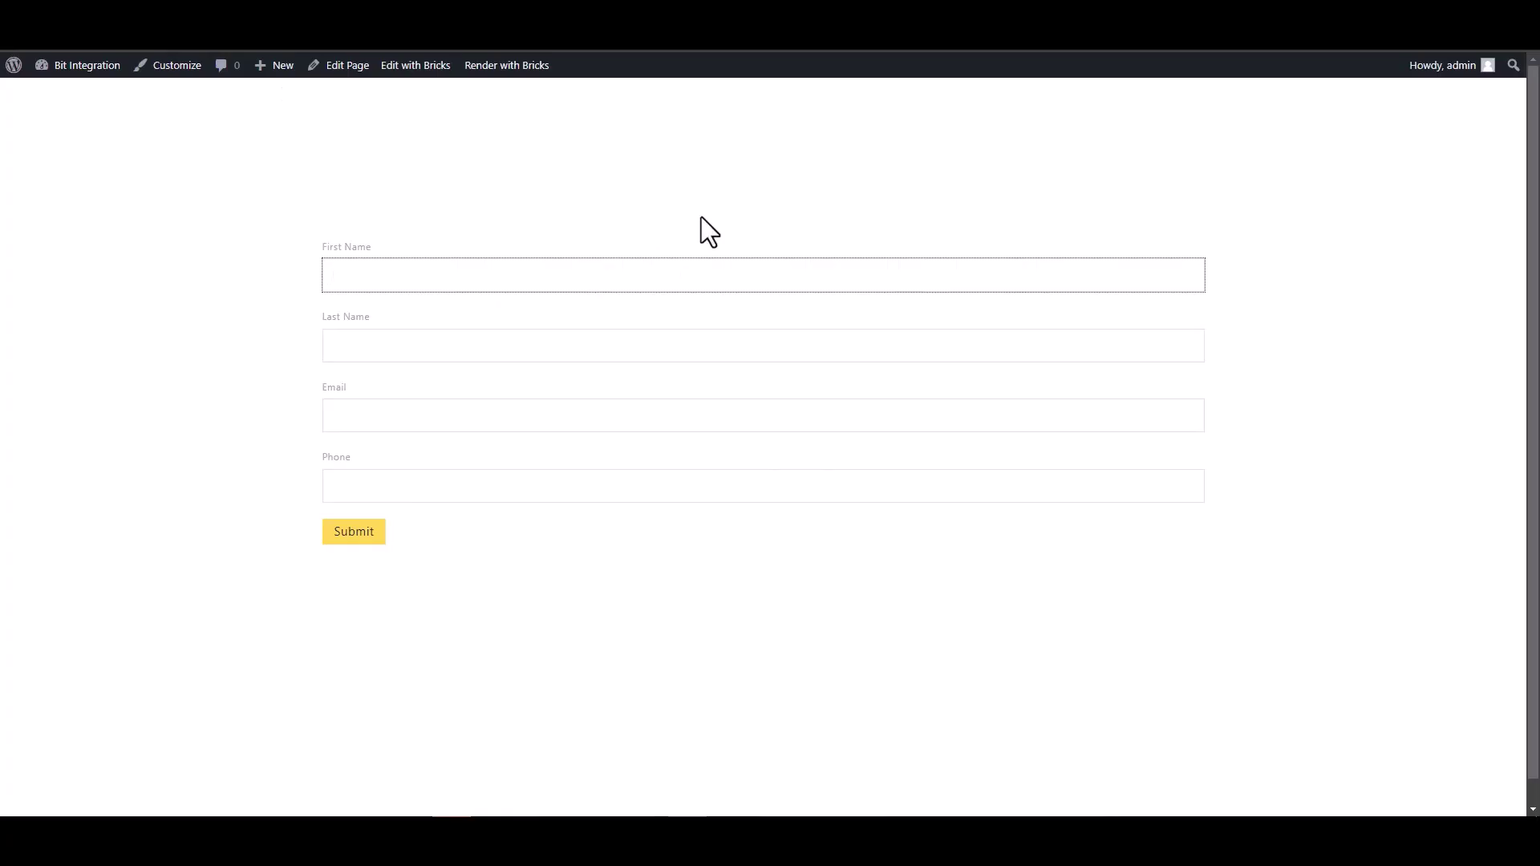
pyautogui.write('test')
pyautogui.click(890, 342)
pyautogui.write('test')
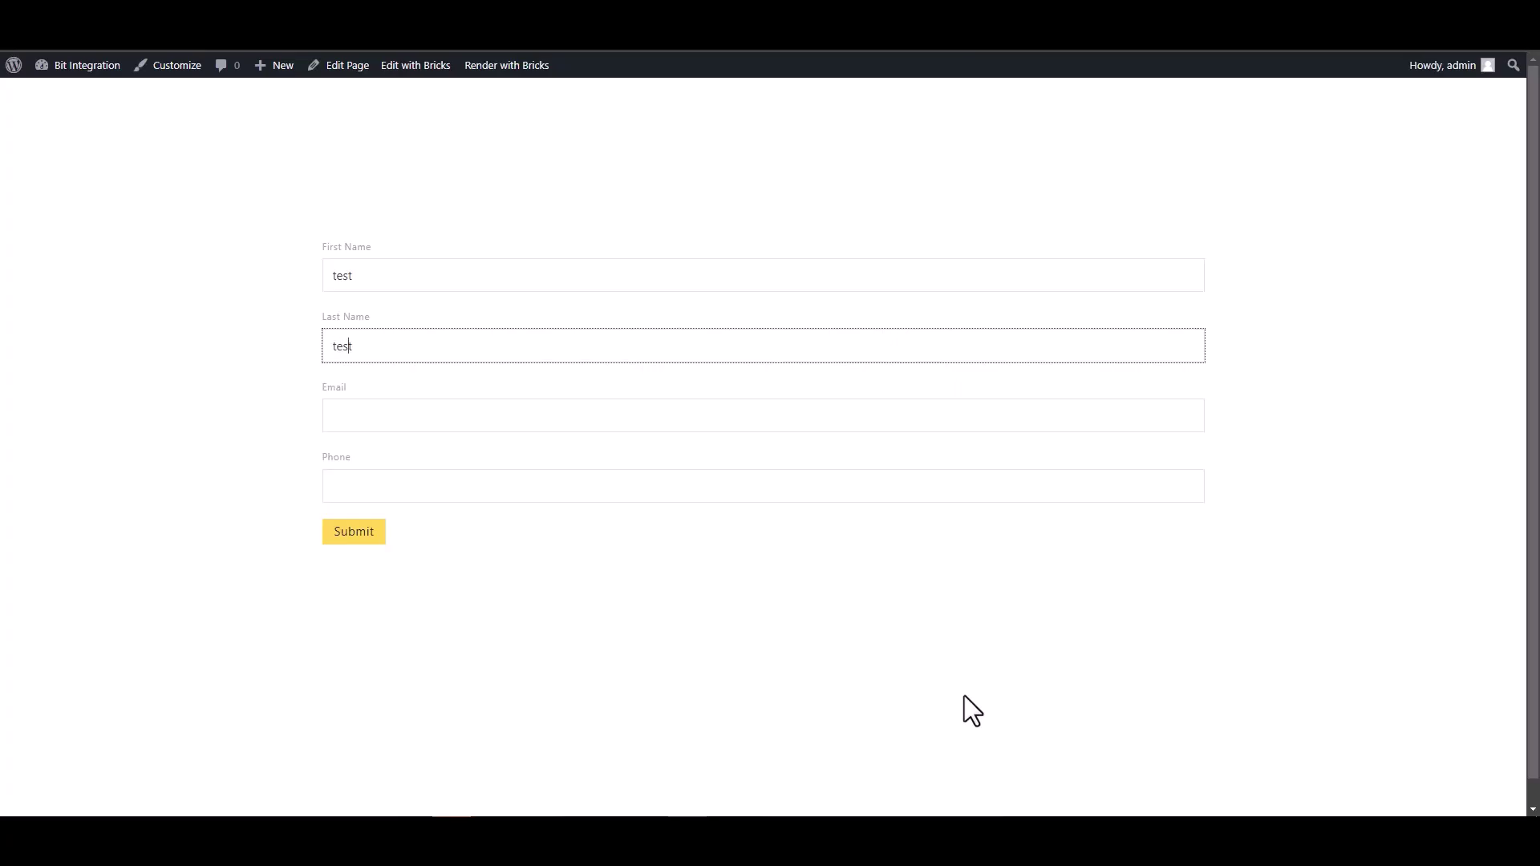
pyautogui.write('1')
pyautogui.press('Tab')
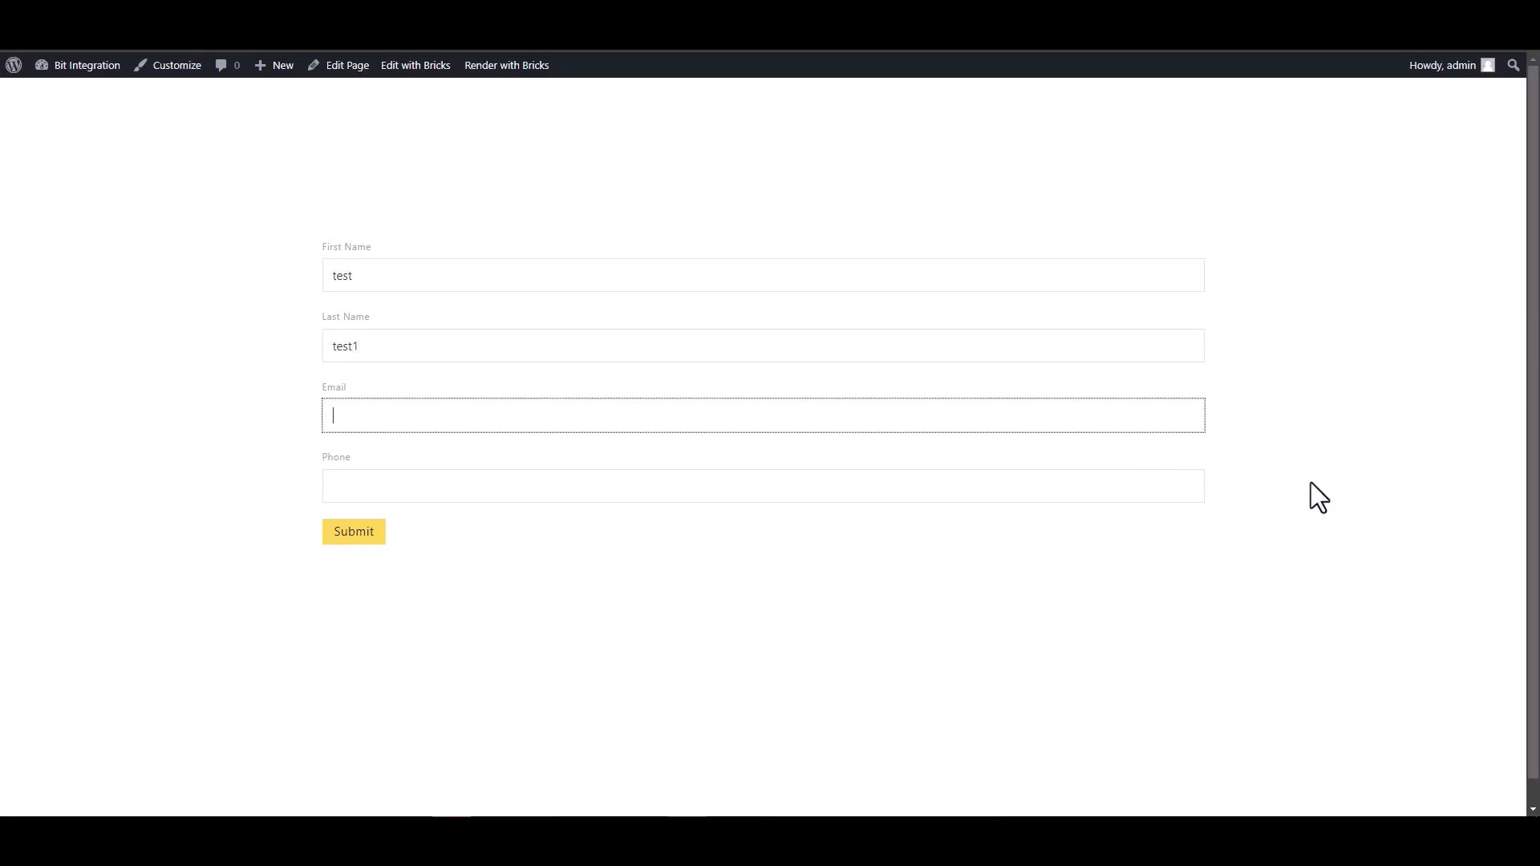
pyautogui.write('test')
pyautogui.write('@gmail.')
pyautogui.write('com')
pyautogui.press('Tab')
pyautogui.write('1')
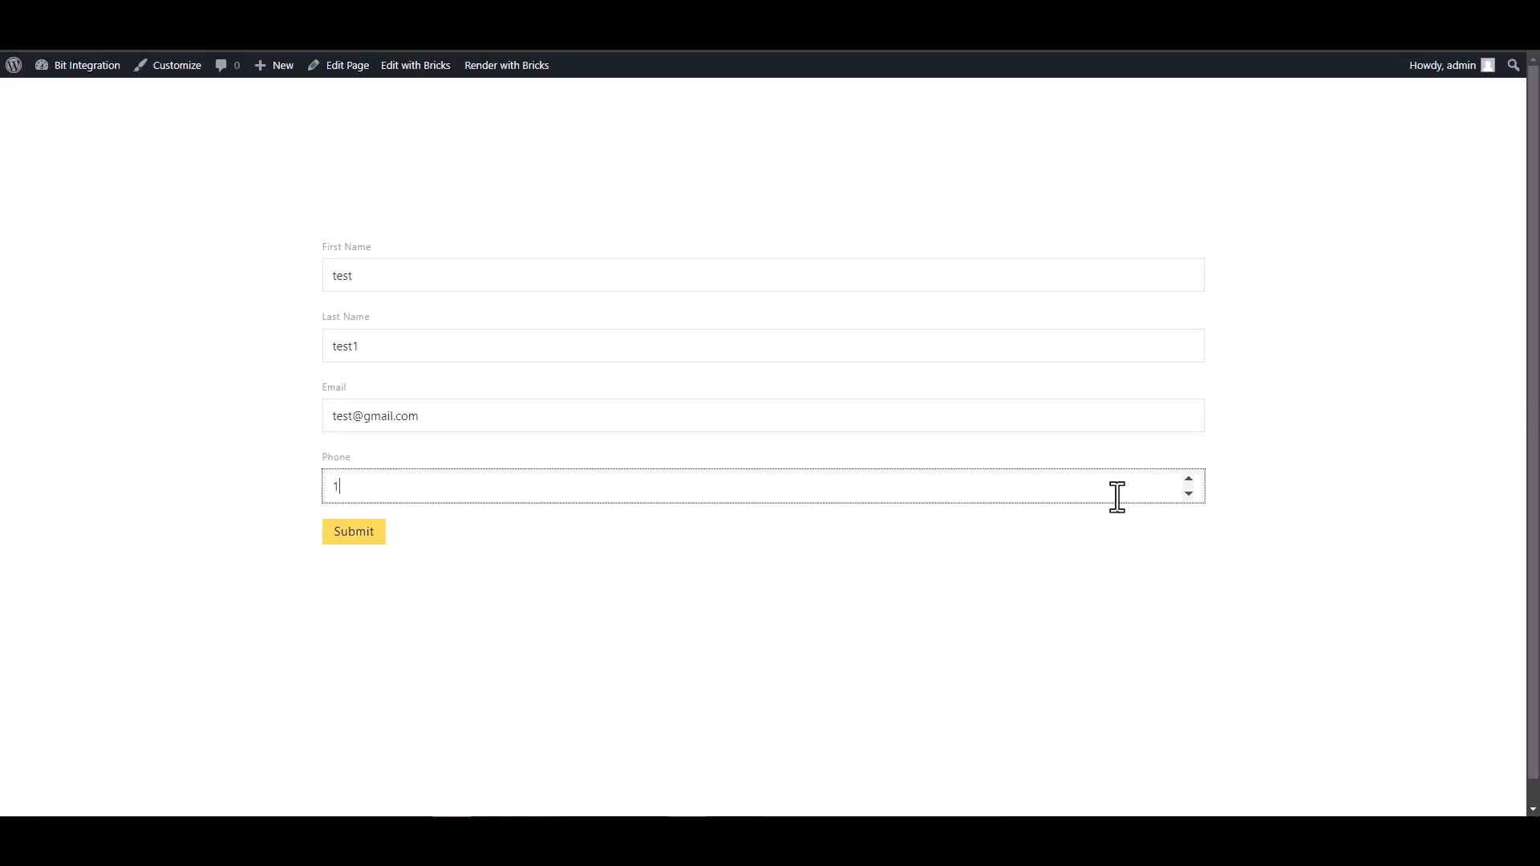
pyautogui.write('235')
pyautogui.press('BackSpace')
pyautogui.write('456')
pyautogui.click(372, 534)
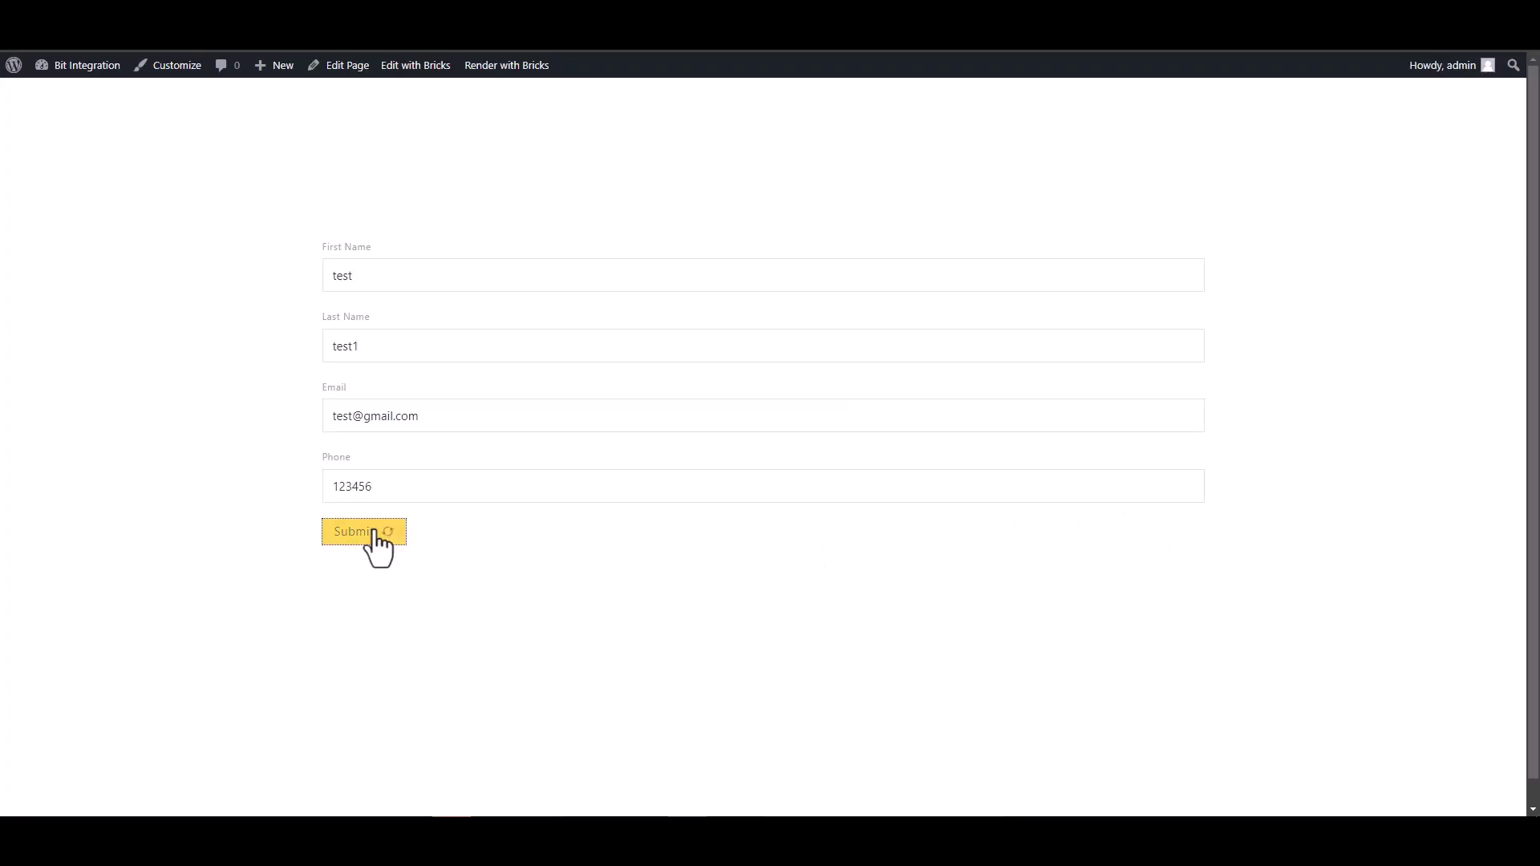
pyautogui.moveTo(424, 582); pyautogui.dragTo(718, 609)
# - Confirm the fetched fields down to Email and move on to action selection
pyautogui.click(719, 610)
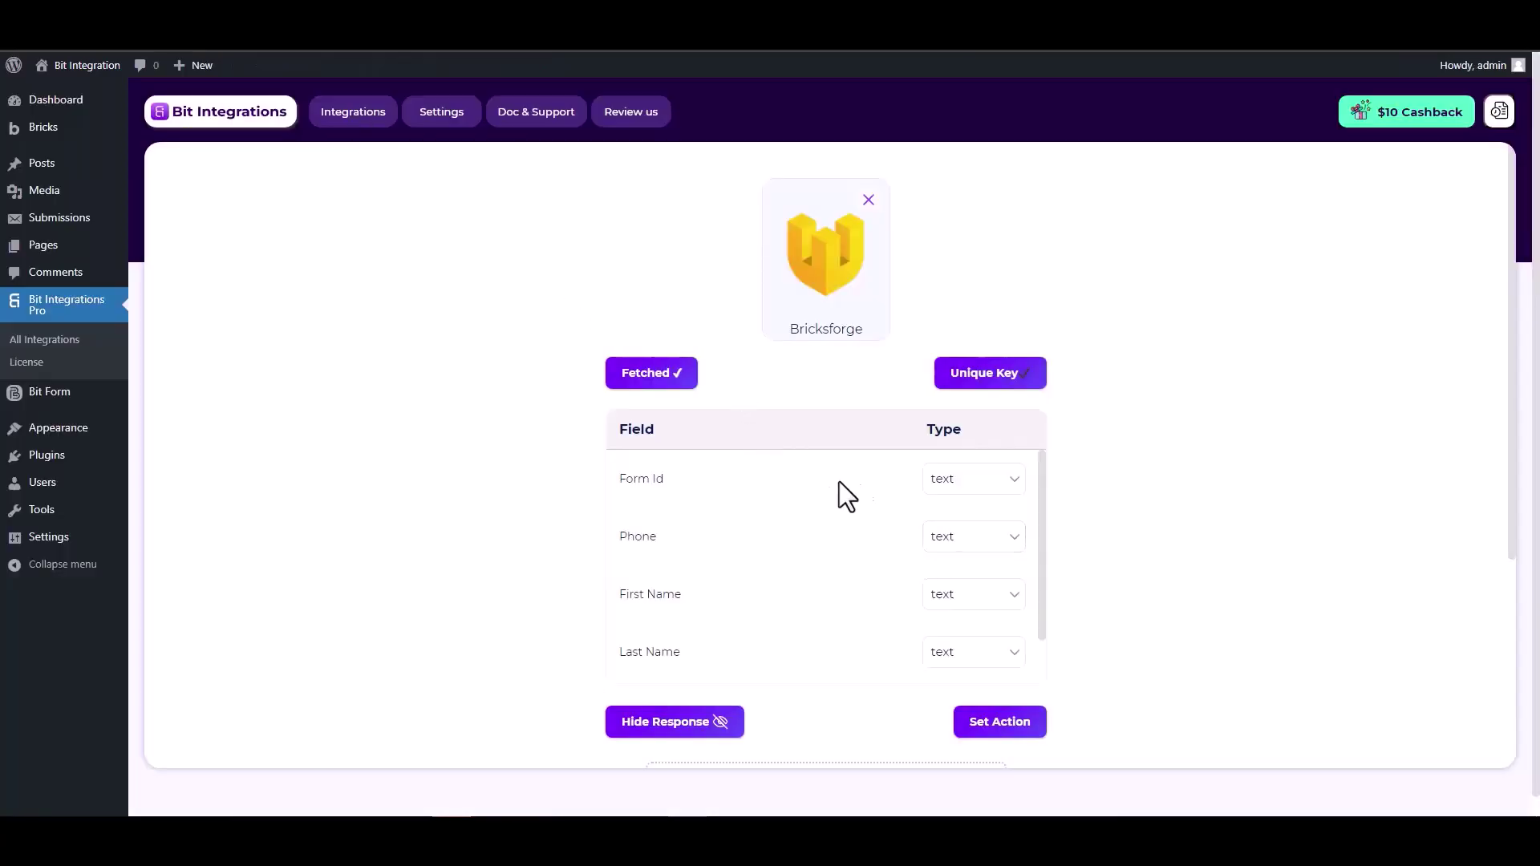
pyautogui.scroll(-1, 902, 549)
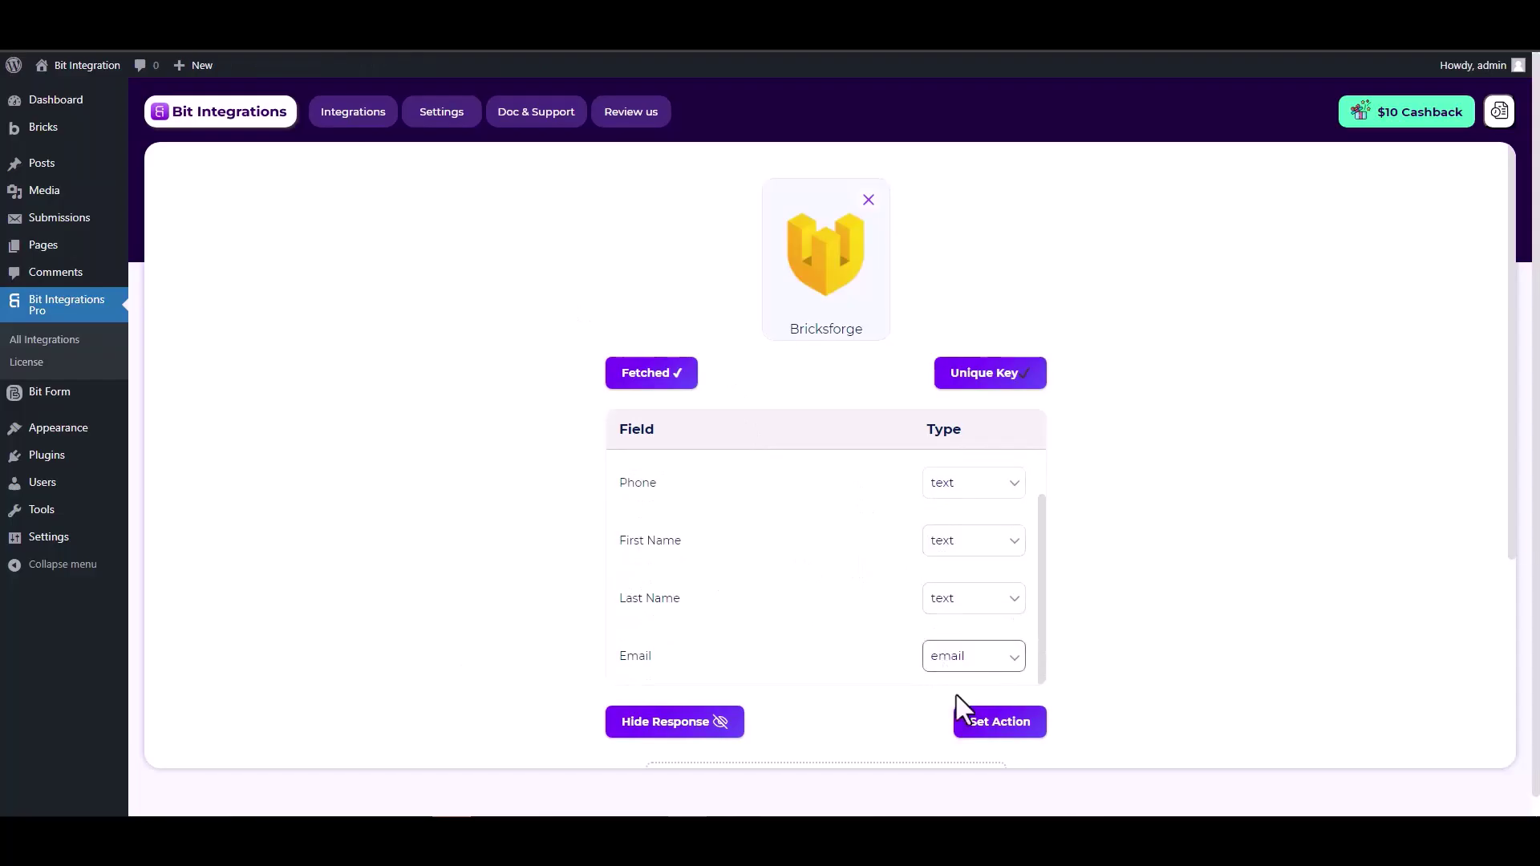
pyautogui.click(987, 722)
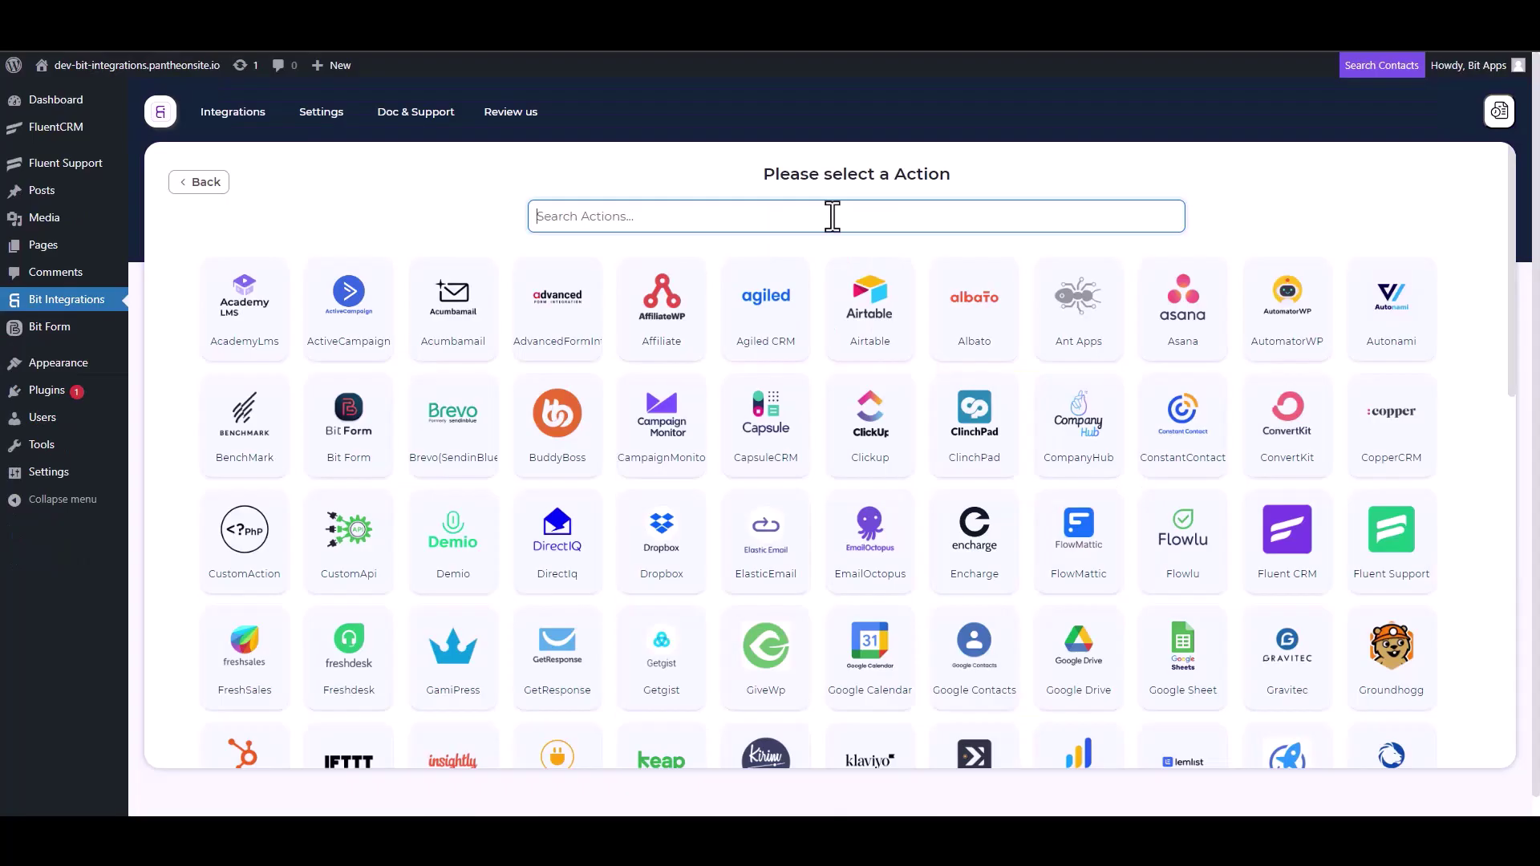
pyautogui.write('fl')
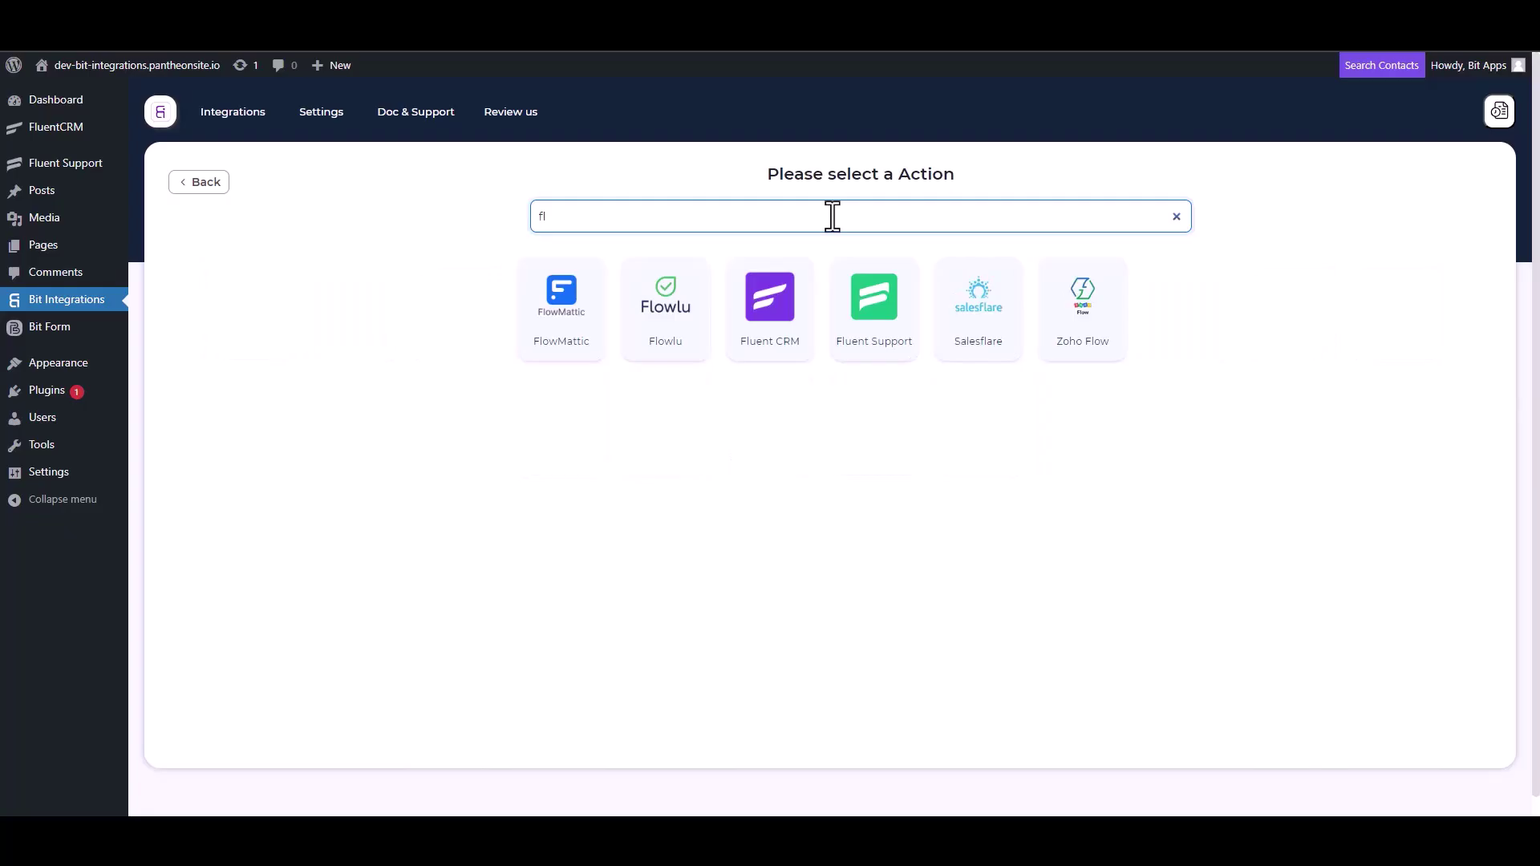
# - Pick Fluent Support as the integration's action and connect to it
pyautogui.click(885, 344)
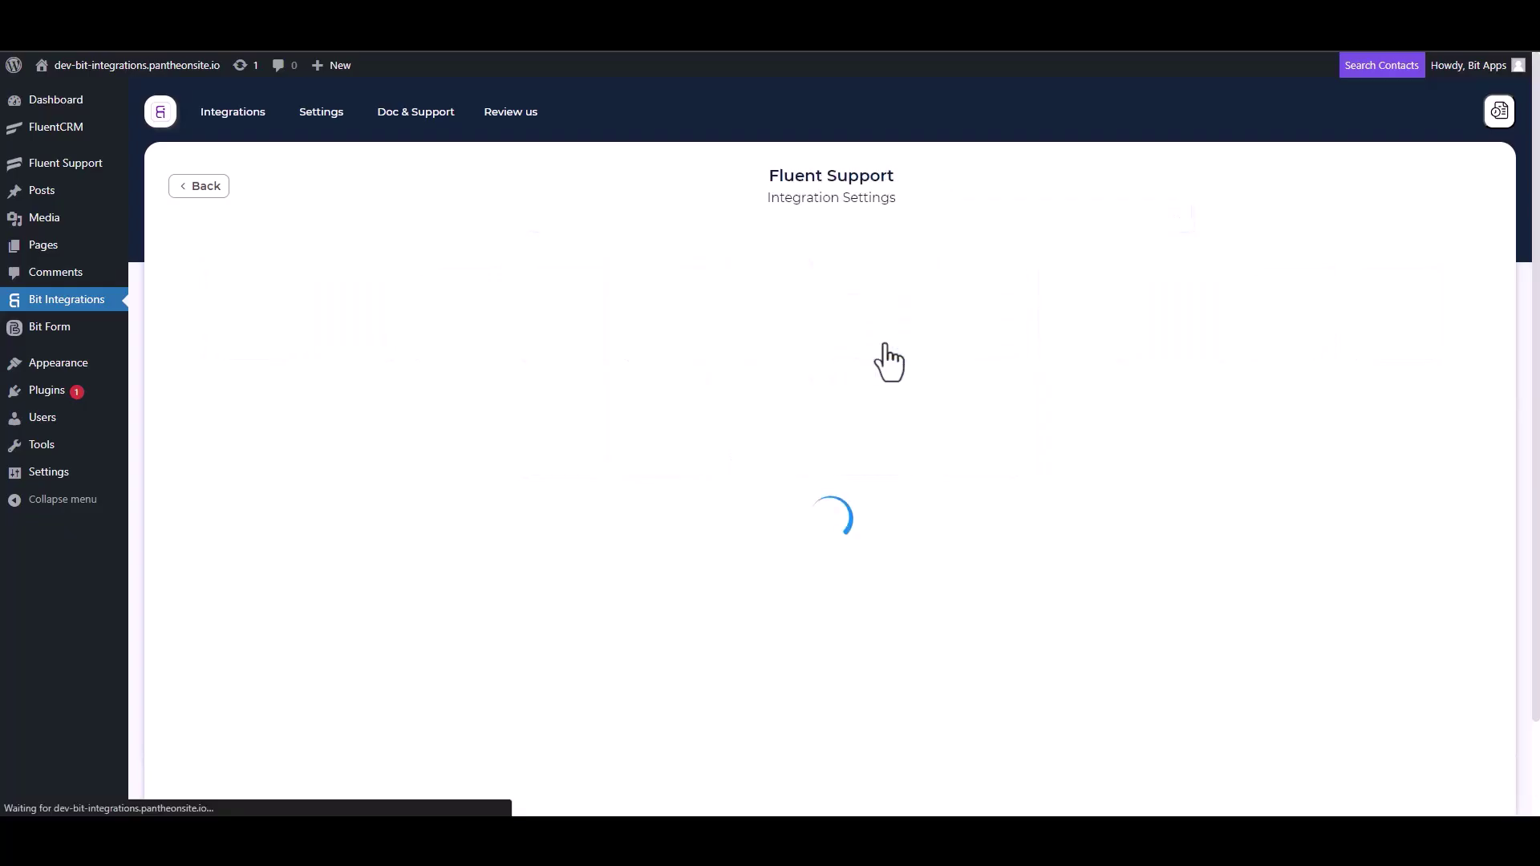
pyautogui.click(299, 373)
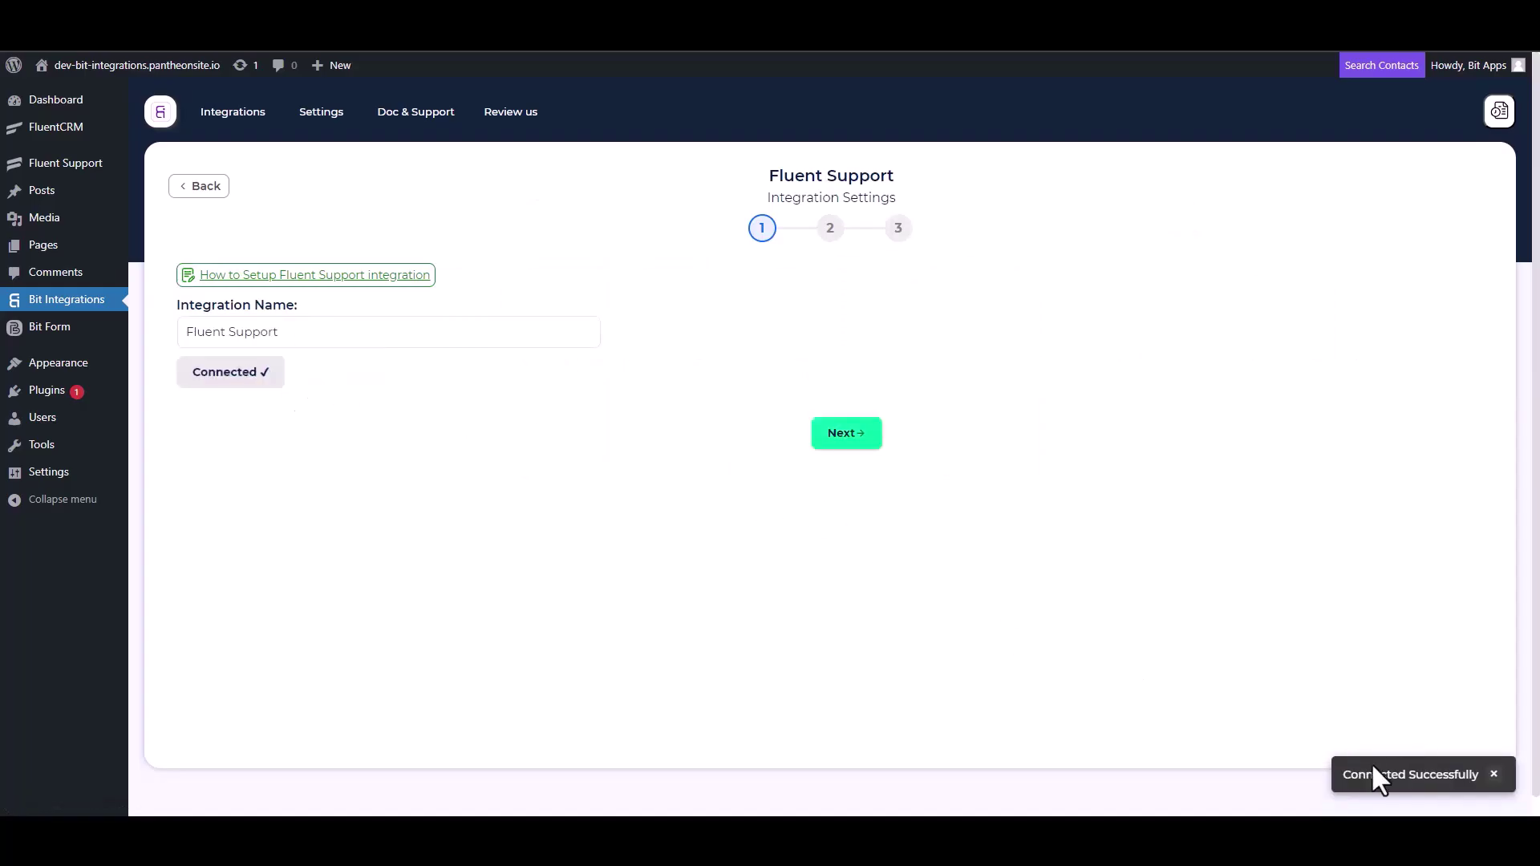
# - Map Tile to Title, plus Content, First Name, Last Name and Email, to Fluent Support fields
pyautogui.click(842, 436)
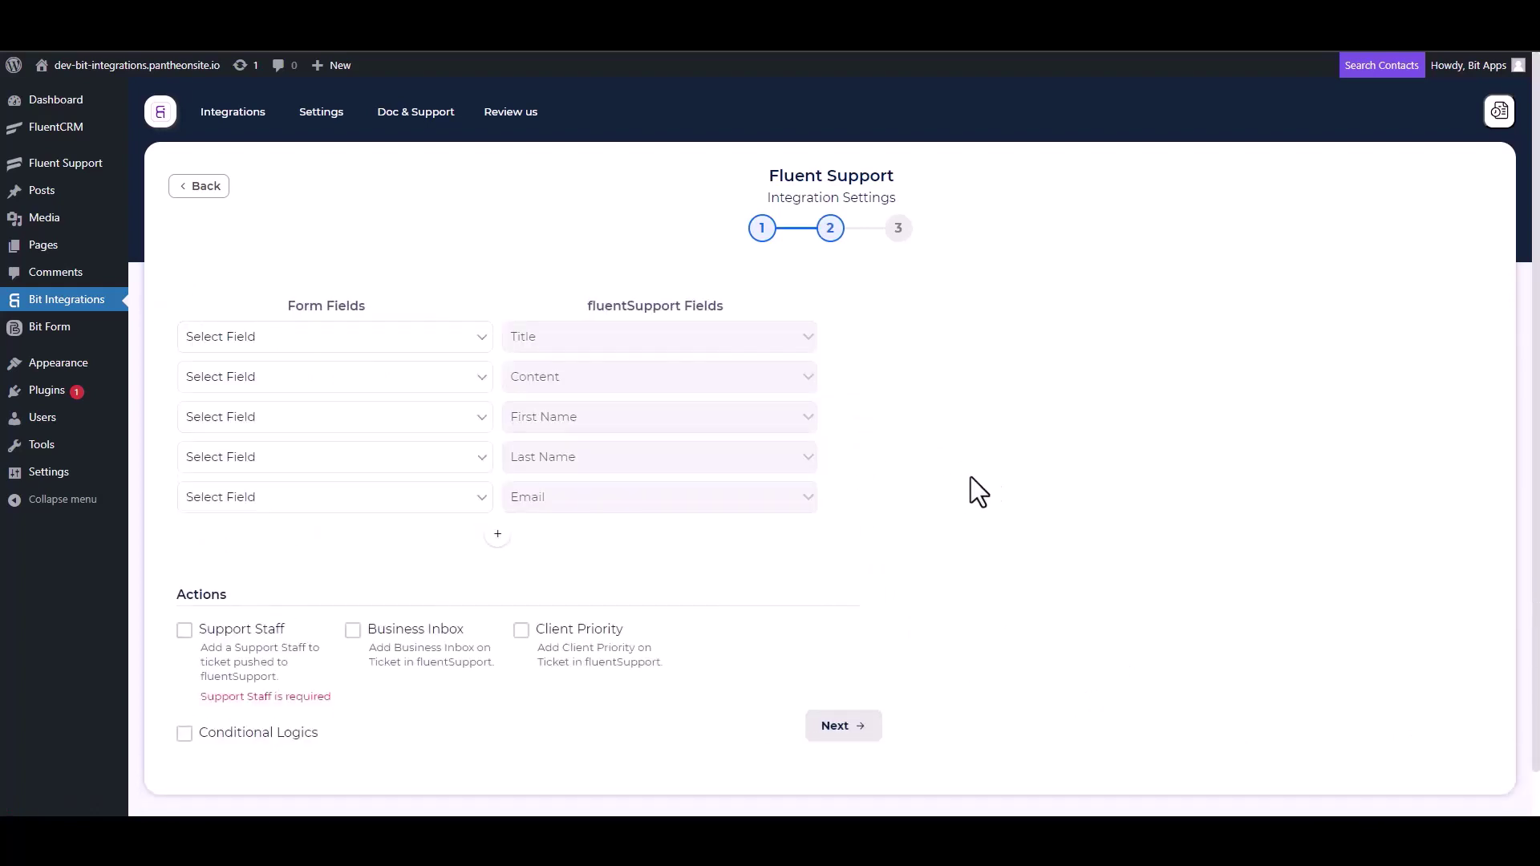
pyautogui.click(388, 341)
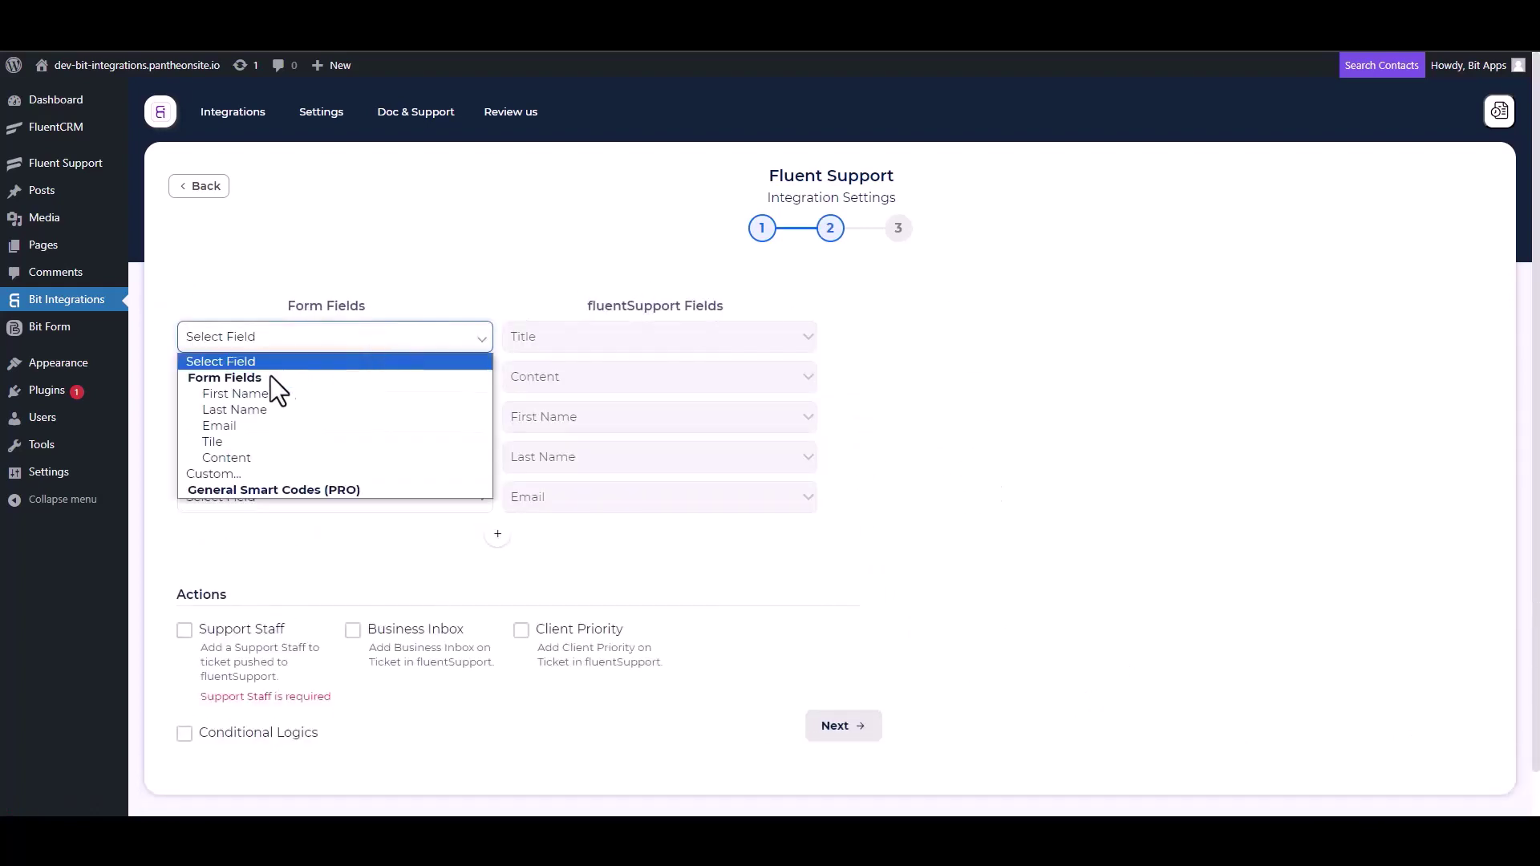
pyautogui.click(234, 442)
pyautogui.click(320, 382)
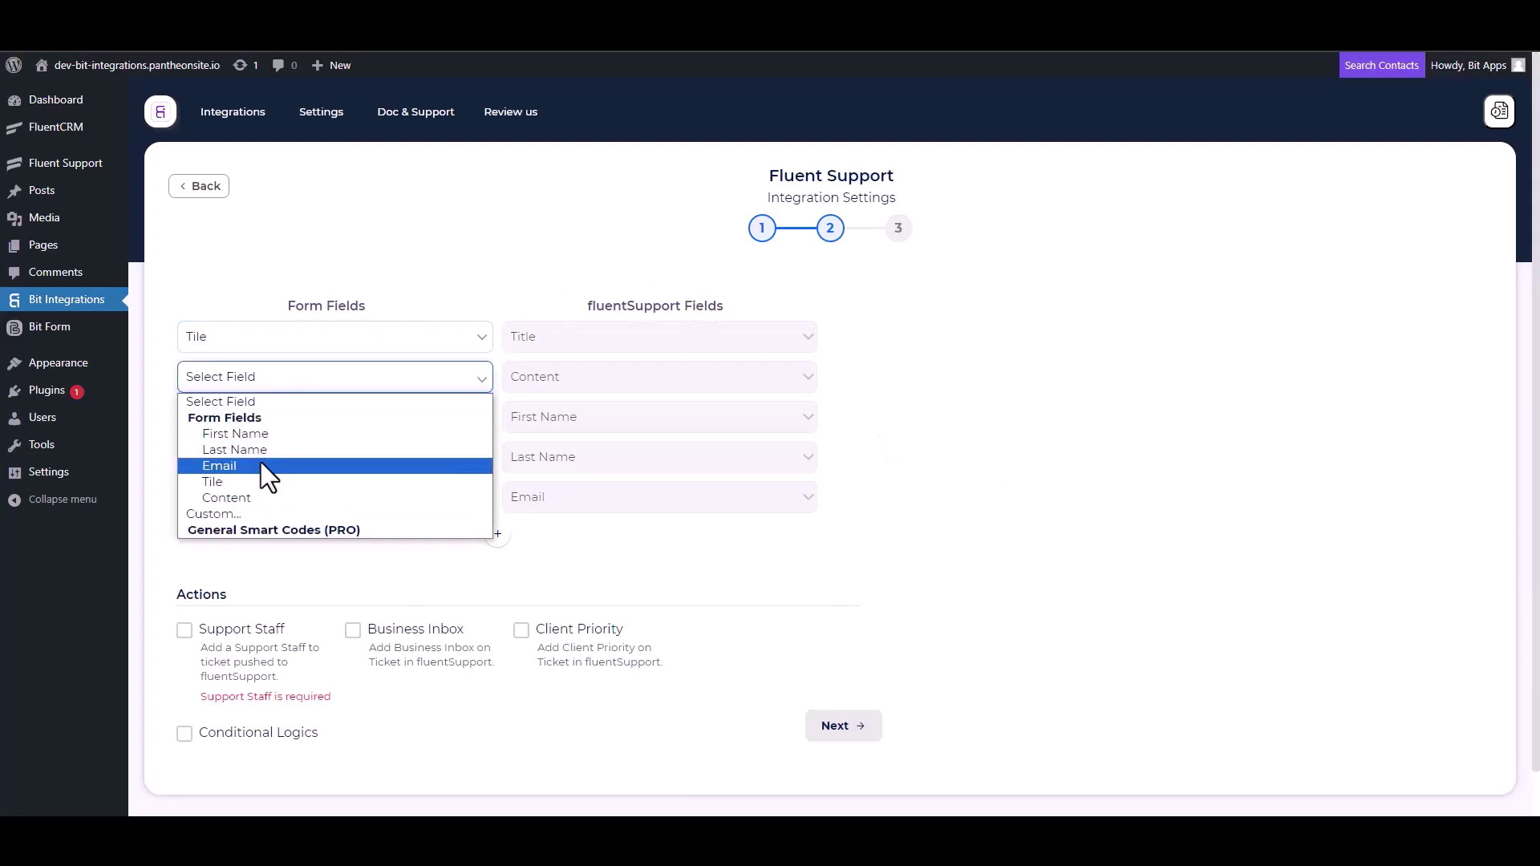
pyautogui.click(252, 495)
pyautogui.click(297, 422)
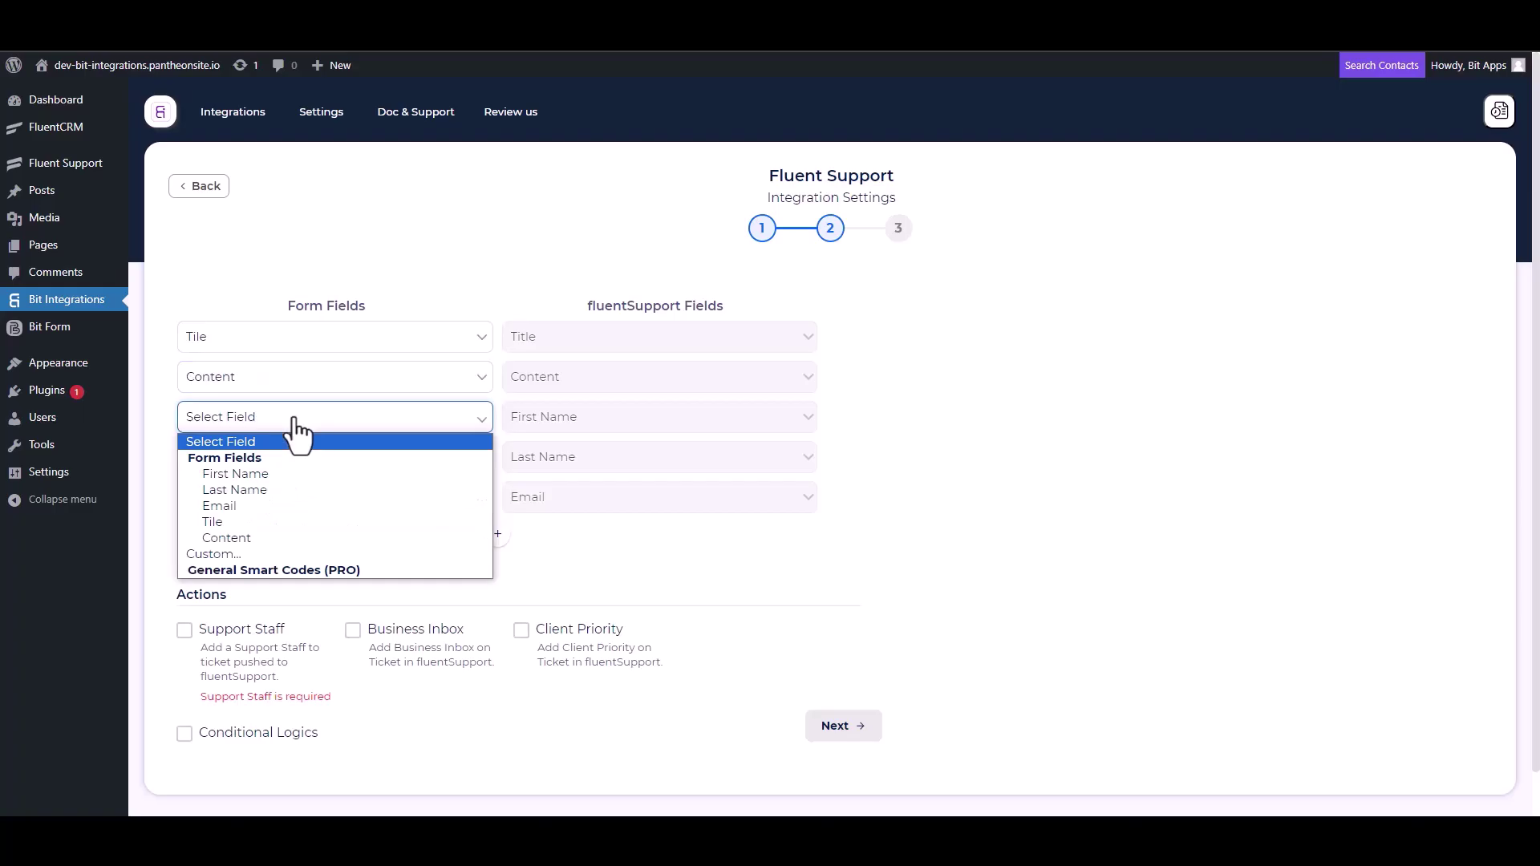
pyautogui.click(270, 471)
pyautogui.click(325, 458)
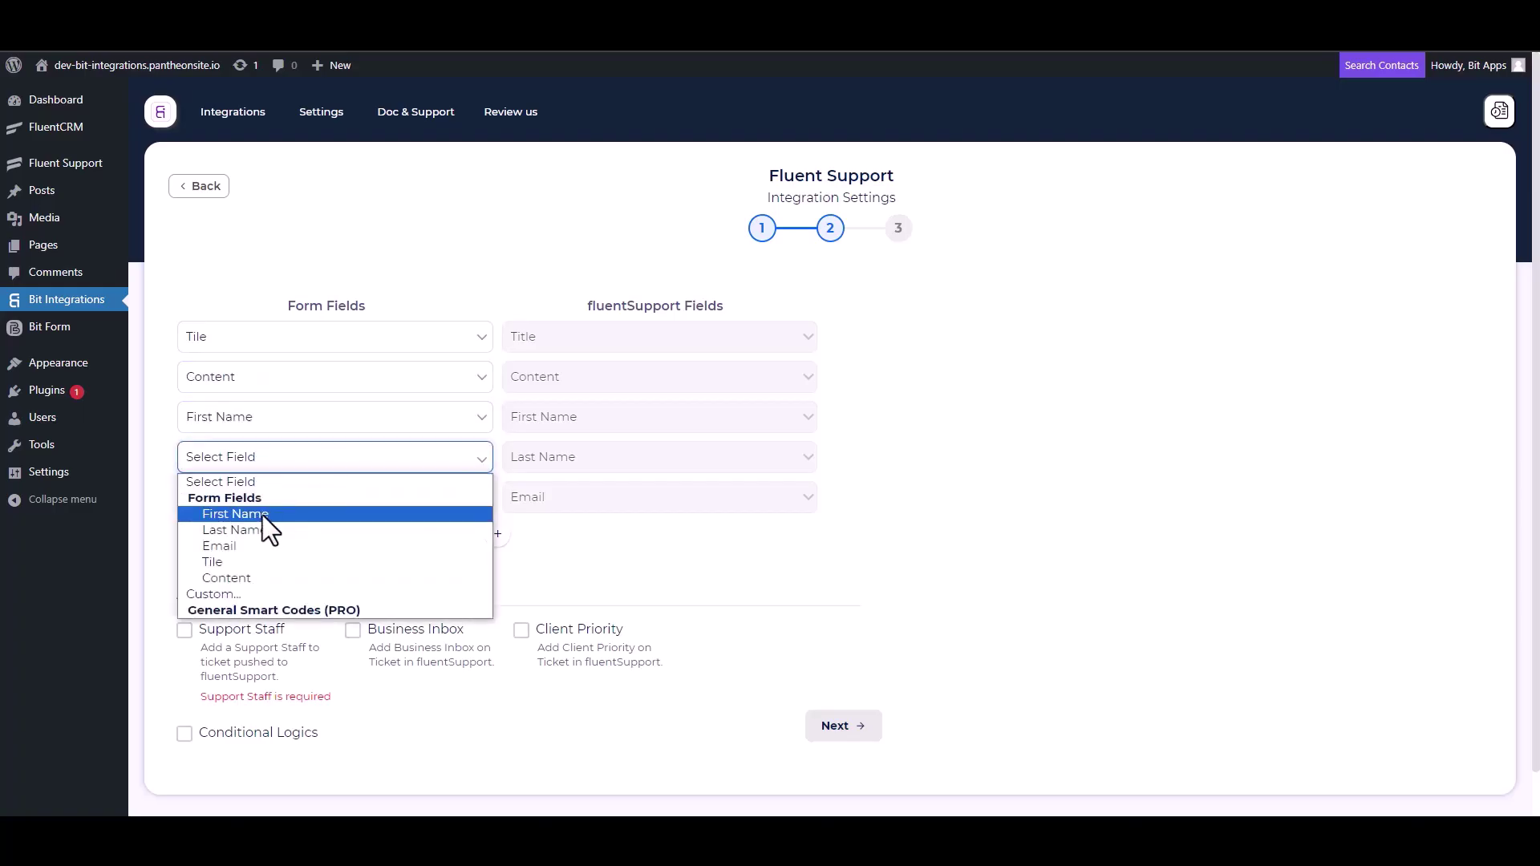
pyautogui.click(252, 530)
pyautogui.click(268, 502)
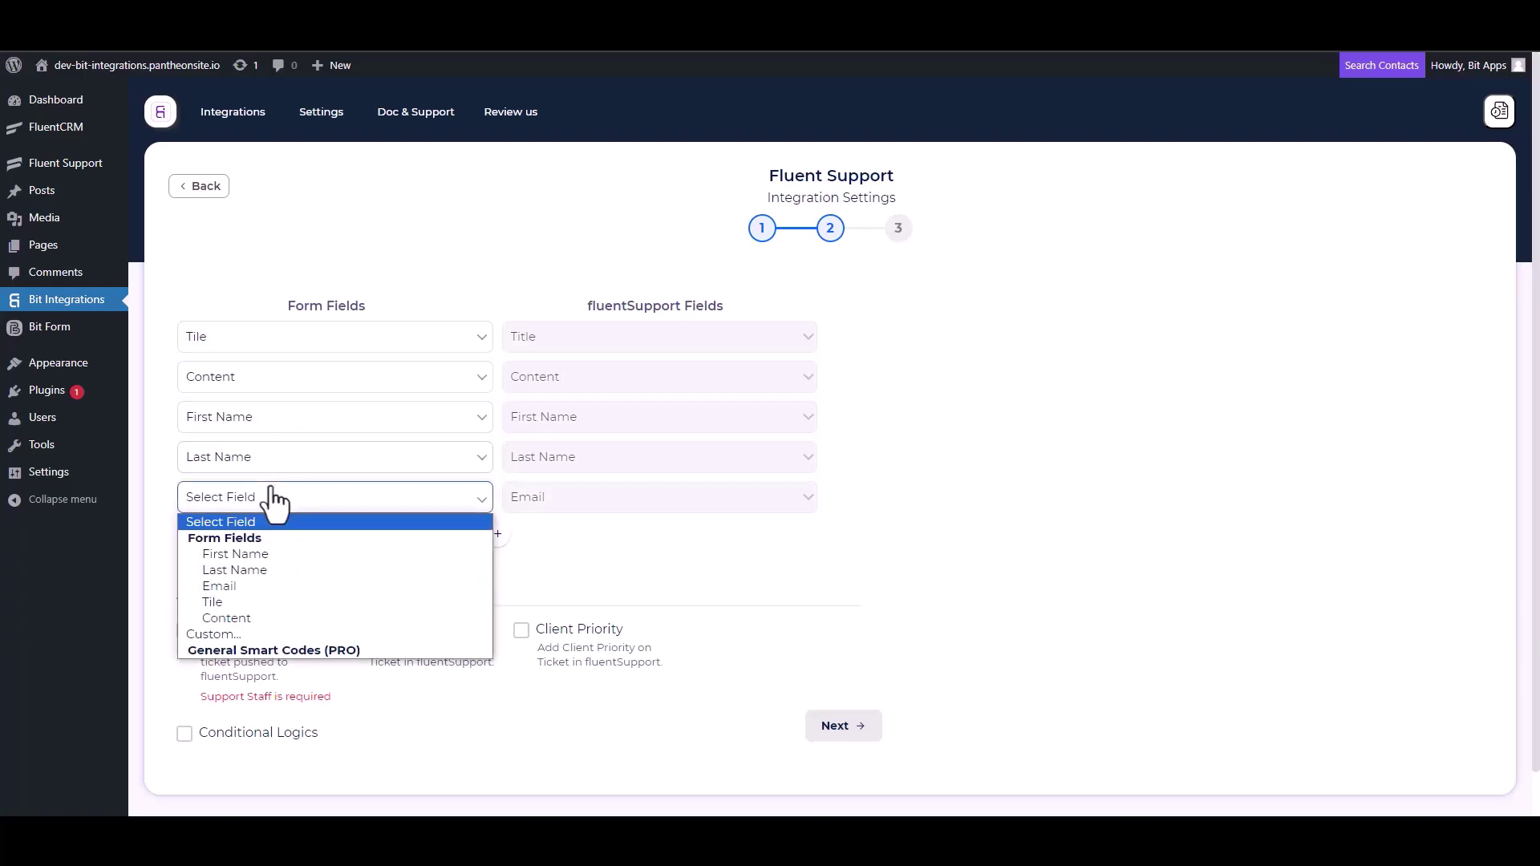
pyautogui.click(240, 589)
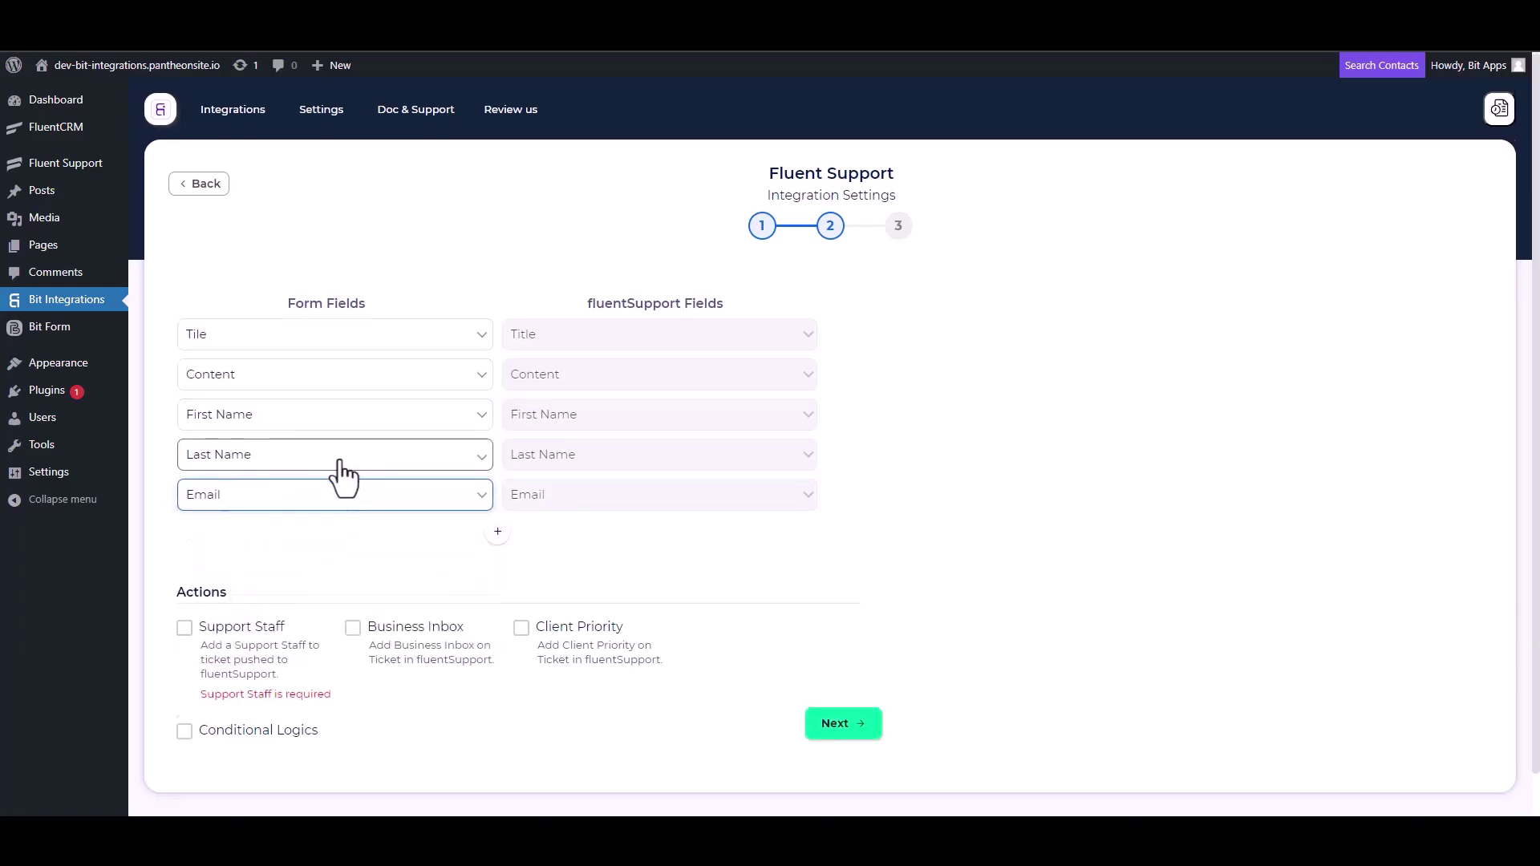
pyautogui.scroll(-1, 325, 506)
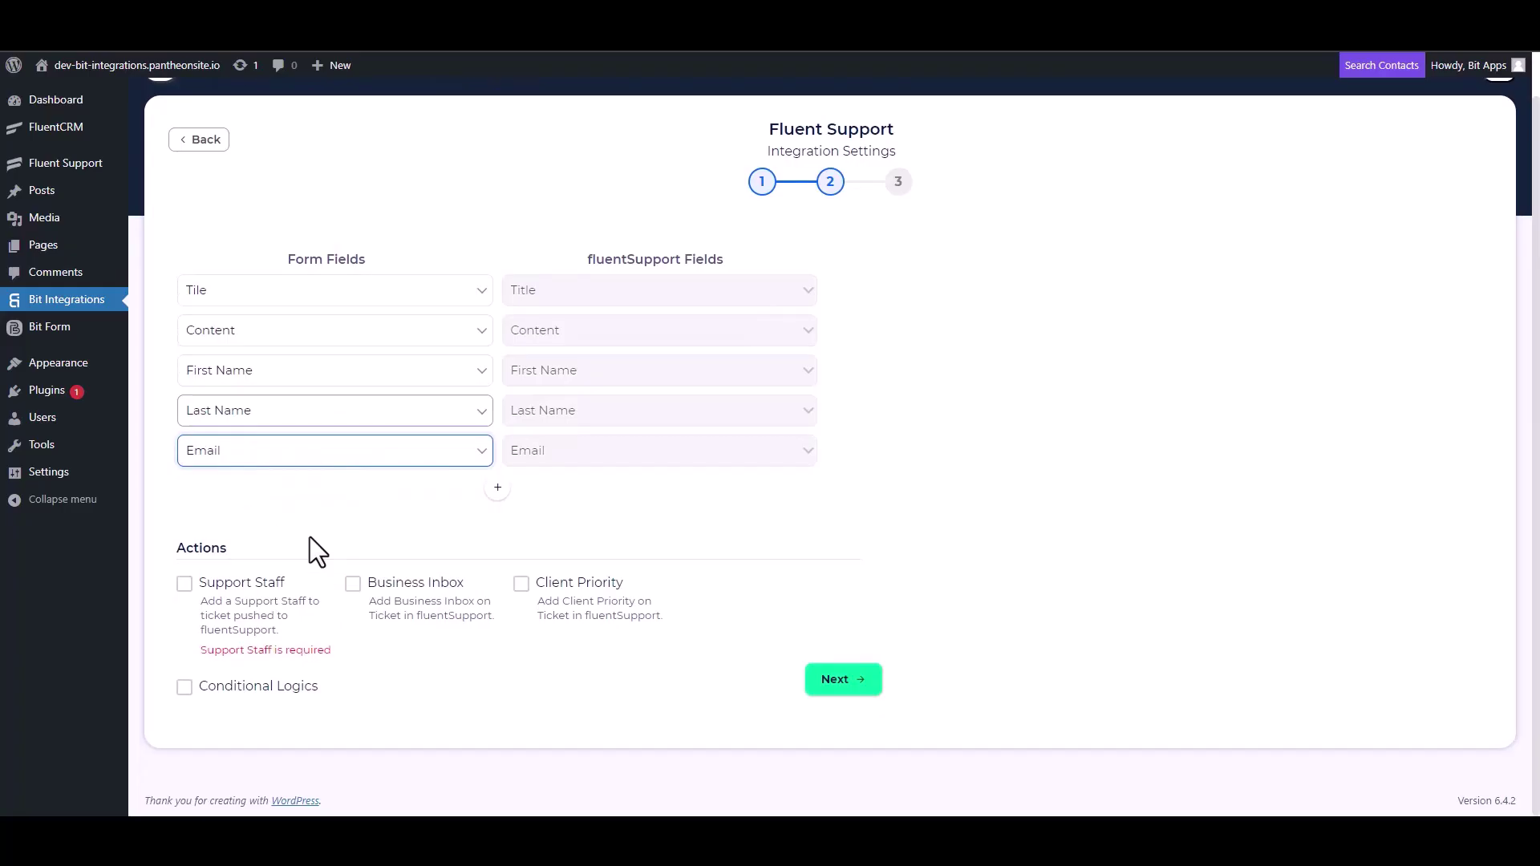
# - Enable Support Staff and make the first staff member the ticket owner
pyautogui.click(184, 585)
pyautogui.click(702, 437)
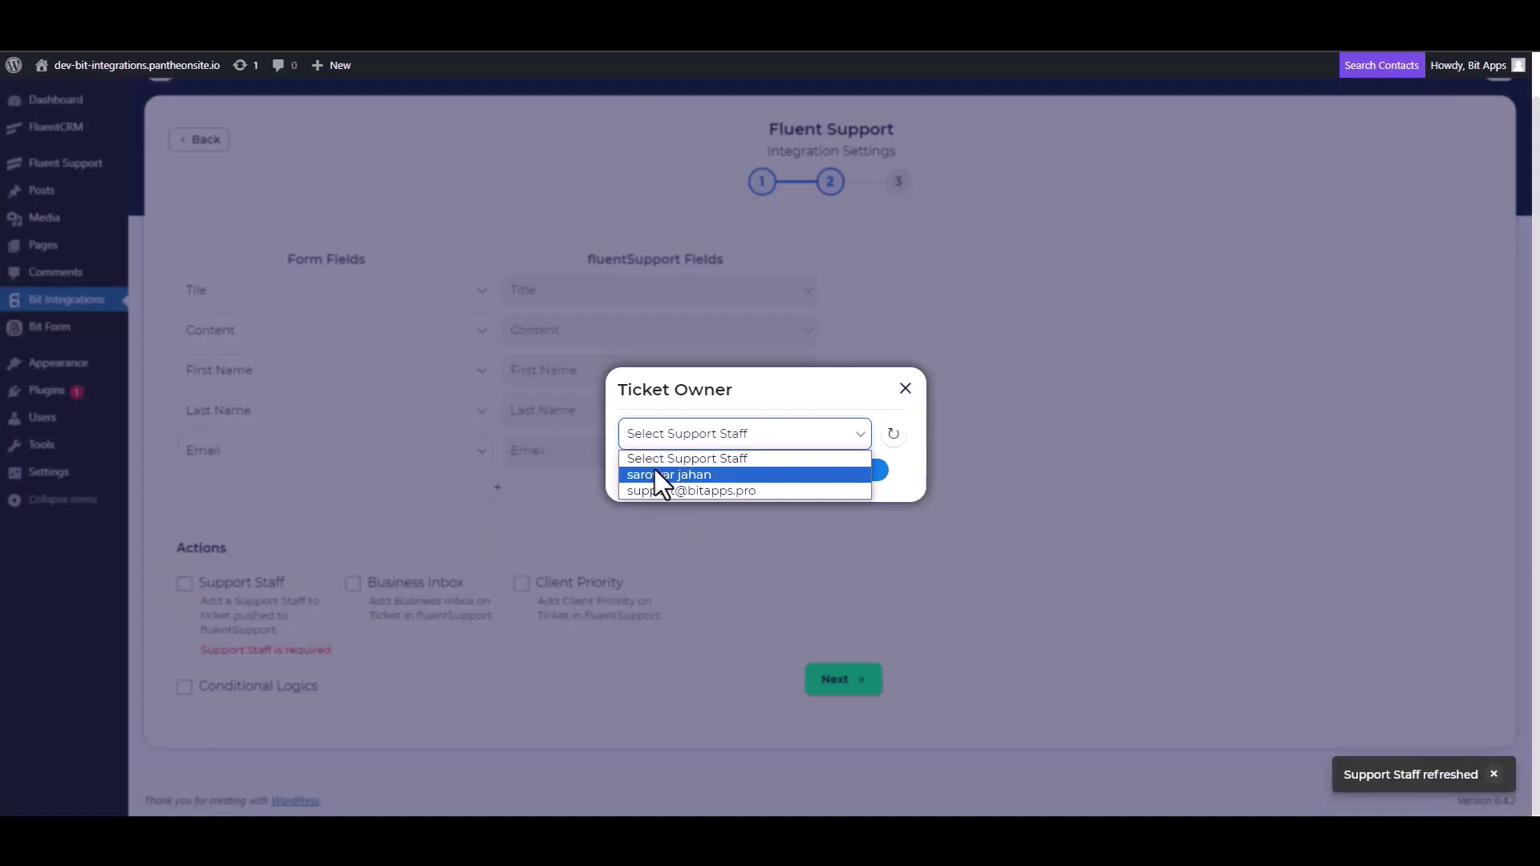
pyautogui.click(656, 476)
pyautogui.click(843, 472)
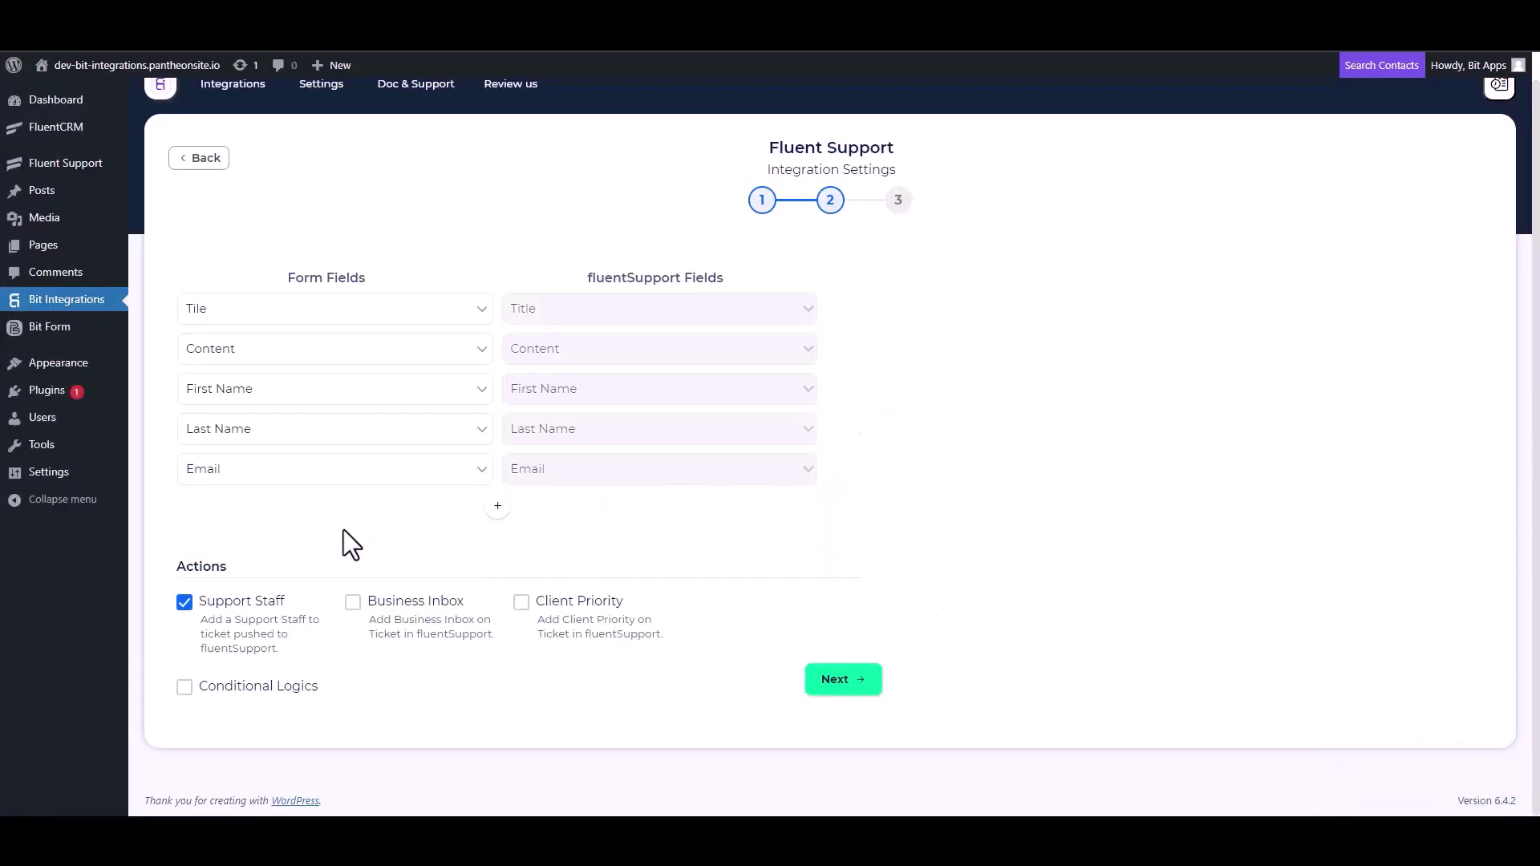
# - Finish and save the Fluent Support integration, then go to the blank test form
pyautogui.click(218, 681)
pyautogui.scroll(-2, 465, 514)
pyautogui.click(833, 679)
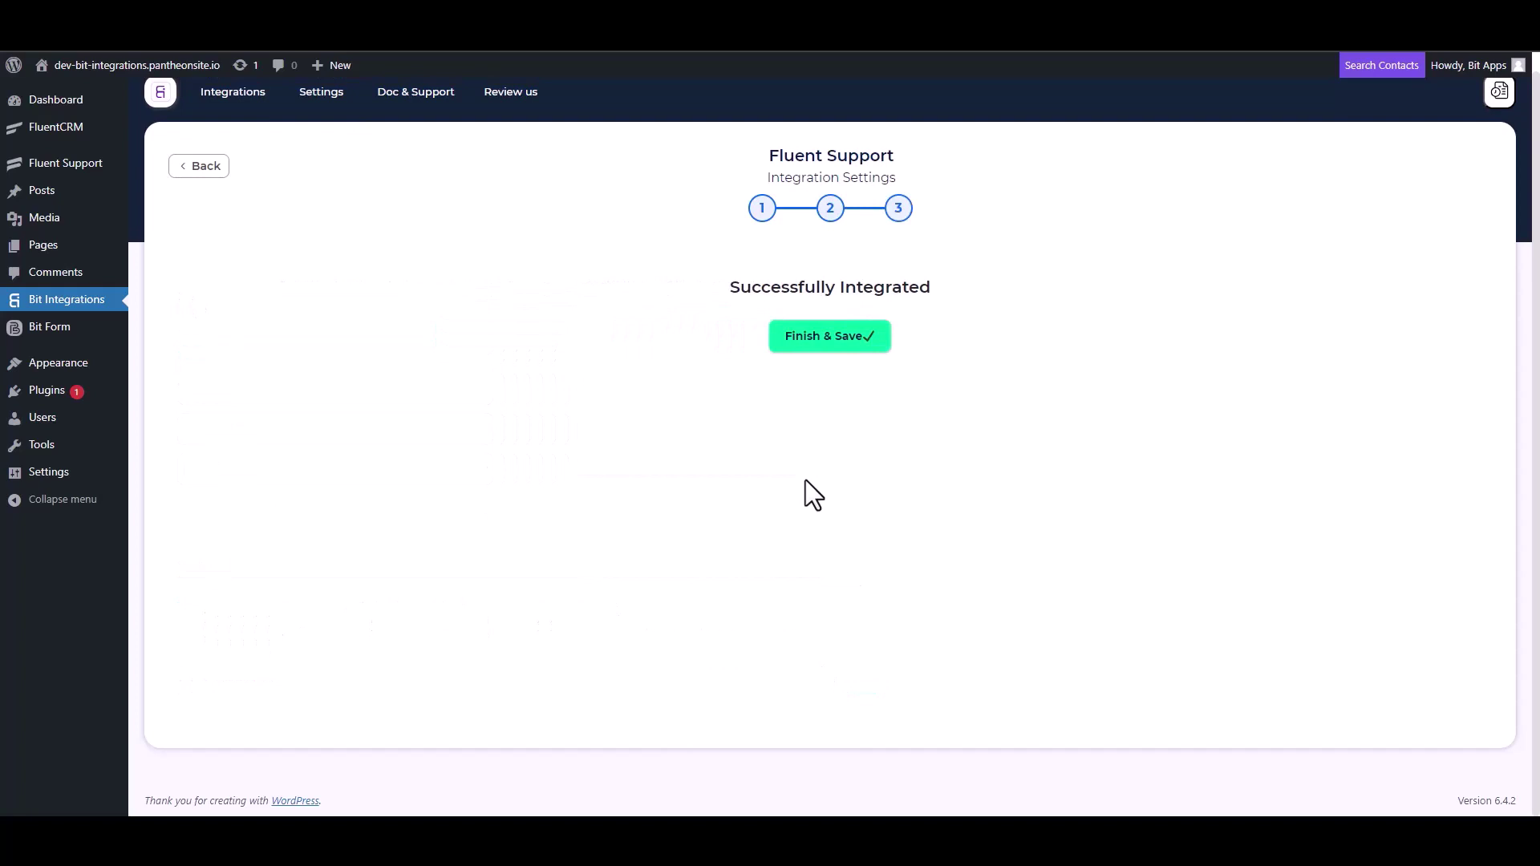
pyautogui.click(825, 351)
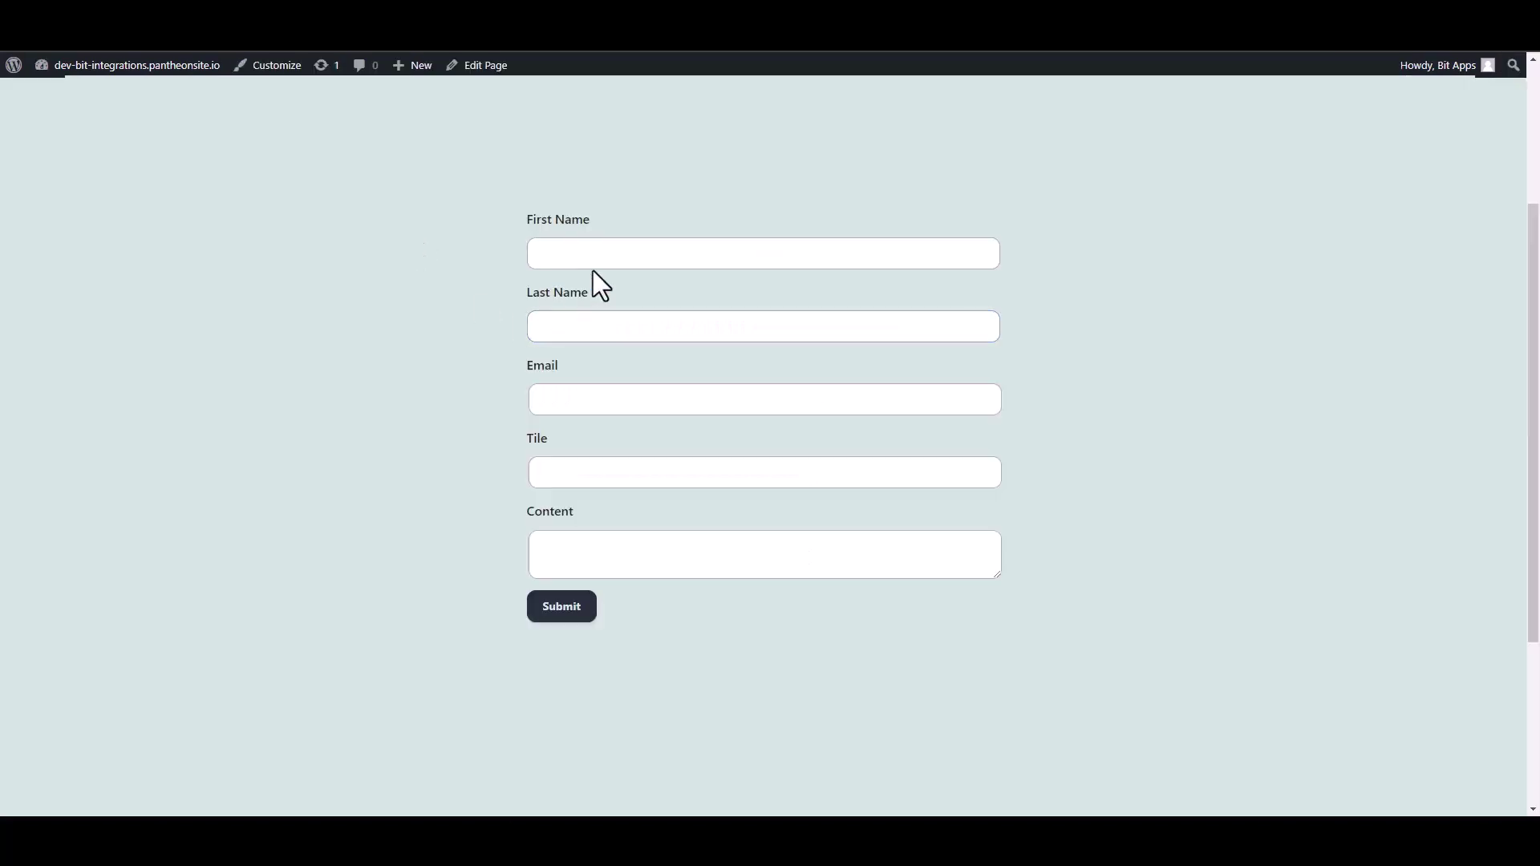
pyautogui.click(594, 254)
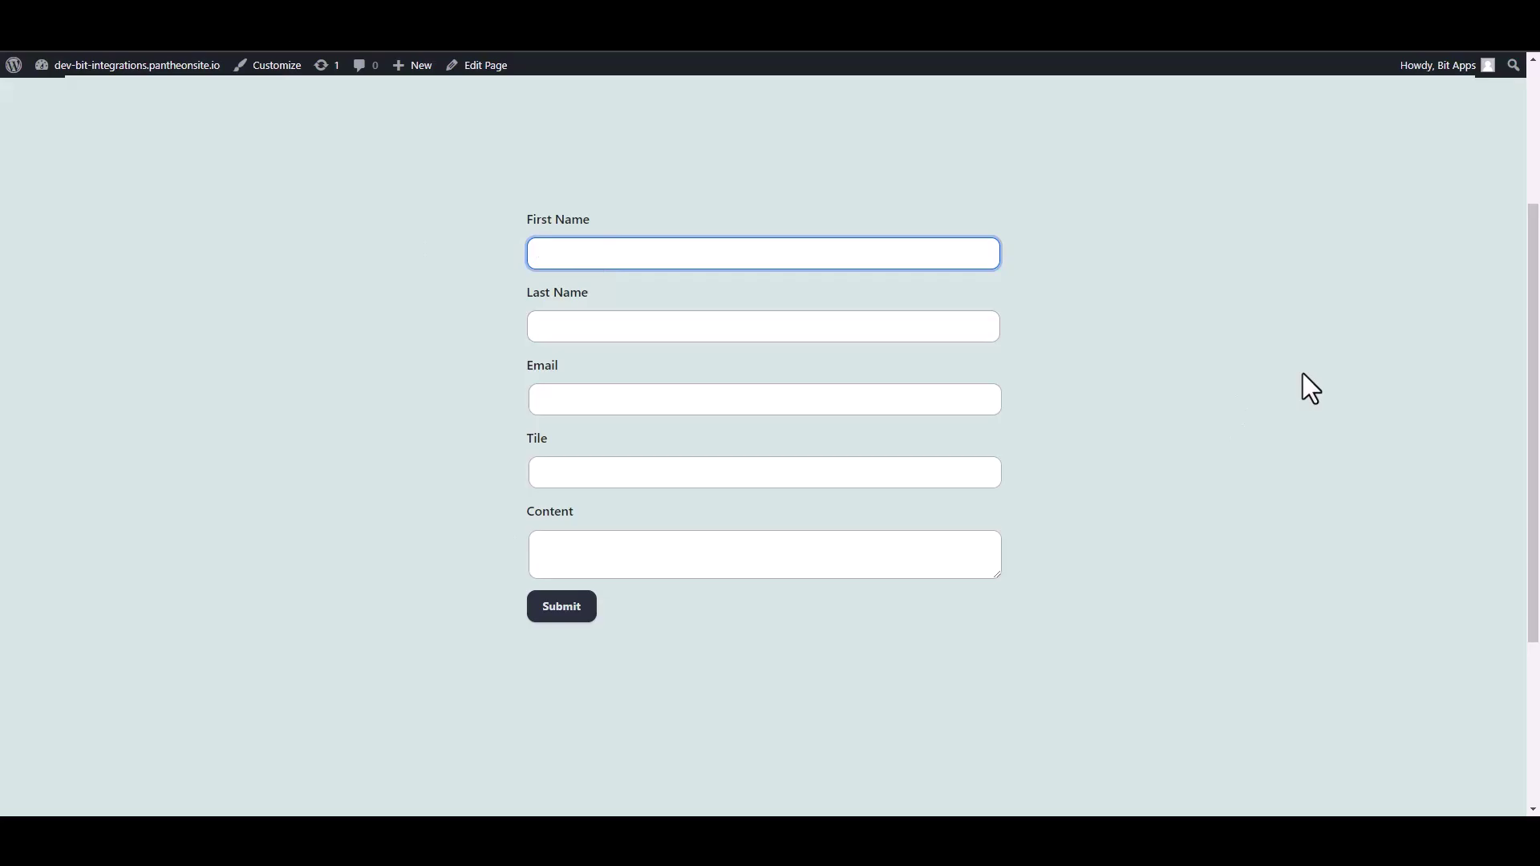
pyautogui.write('Bit')
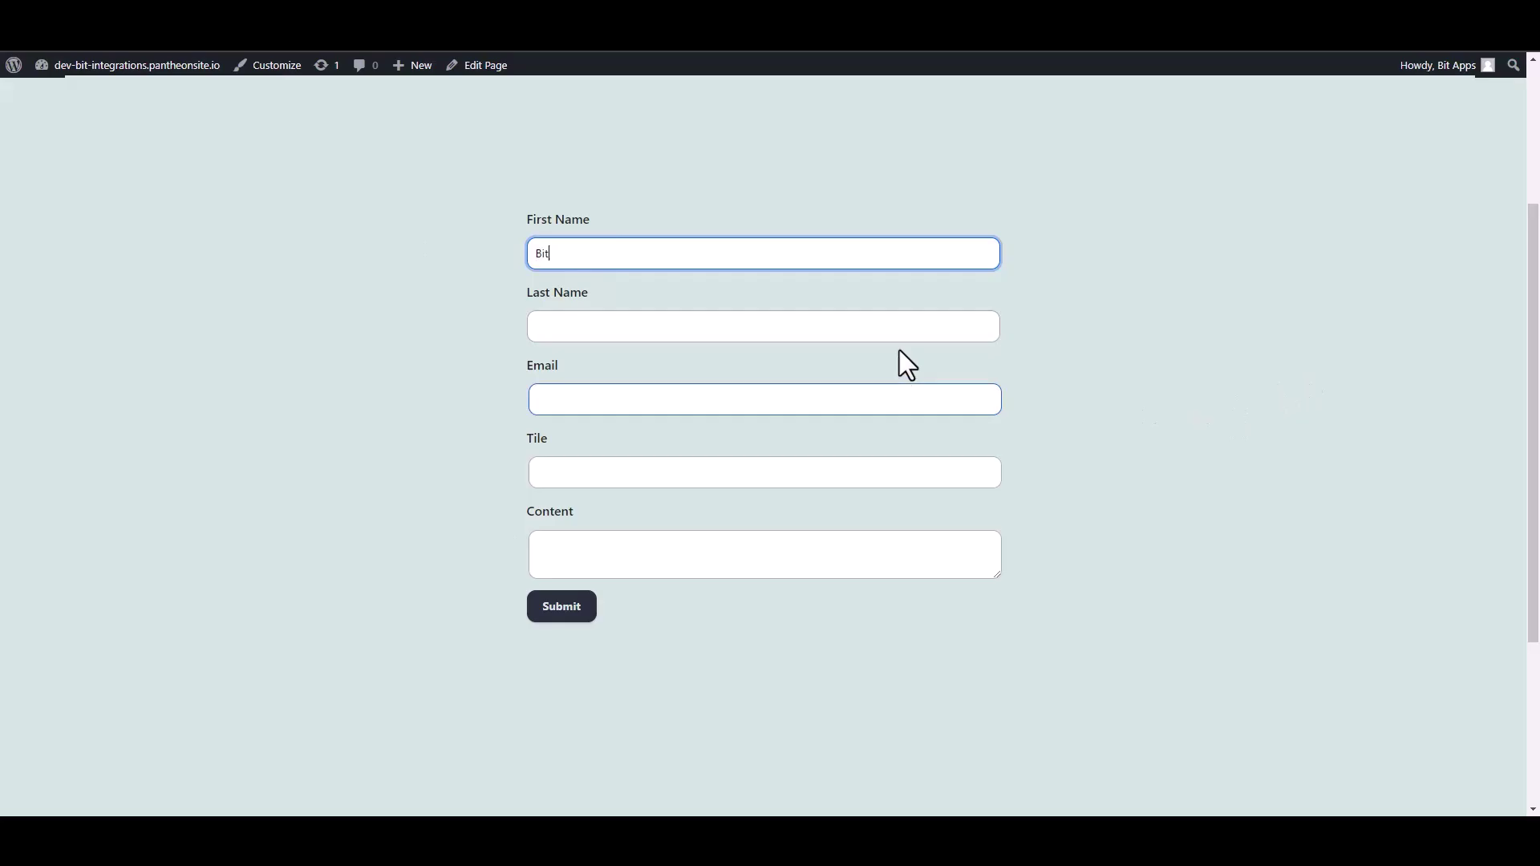
# - Fill in last name, email, title 'Bit Integrations' and welcome content, then submit
pyautogui.click(914, 327)
pyautogui.write('In')
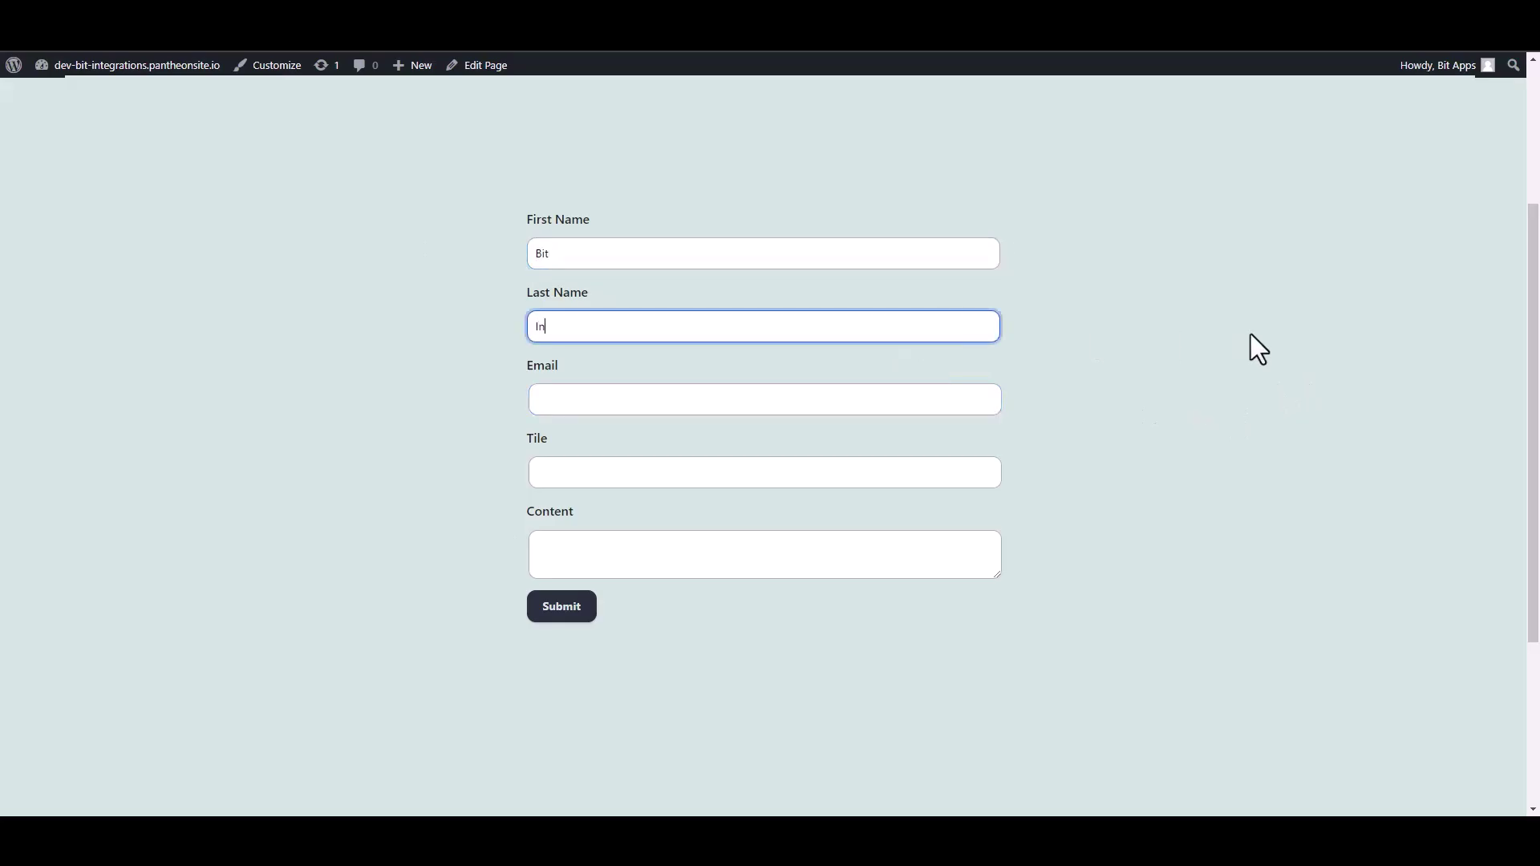
pyautogui.write('tegratio')
pyautogui.write('ns')
pyautogui.press('Tab')
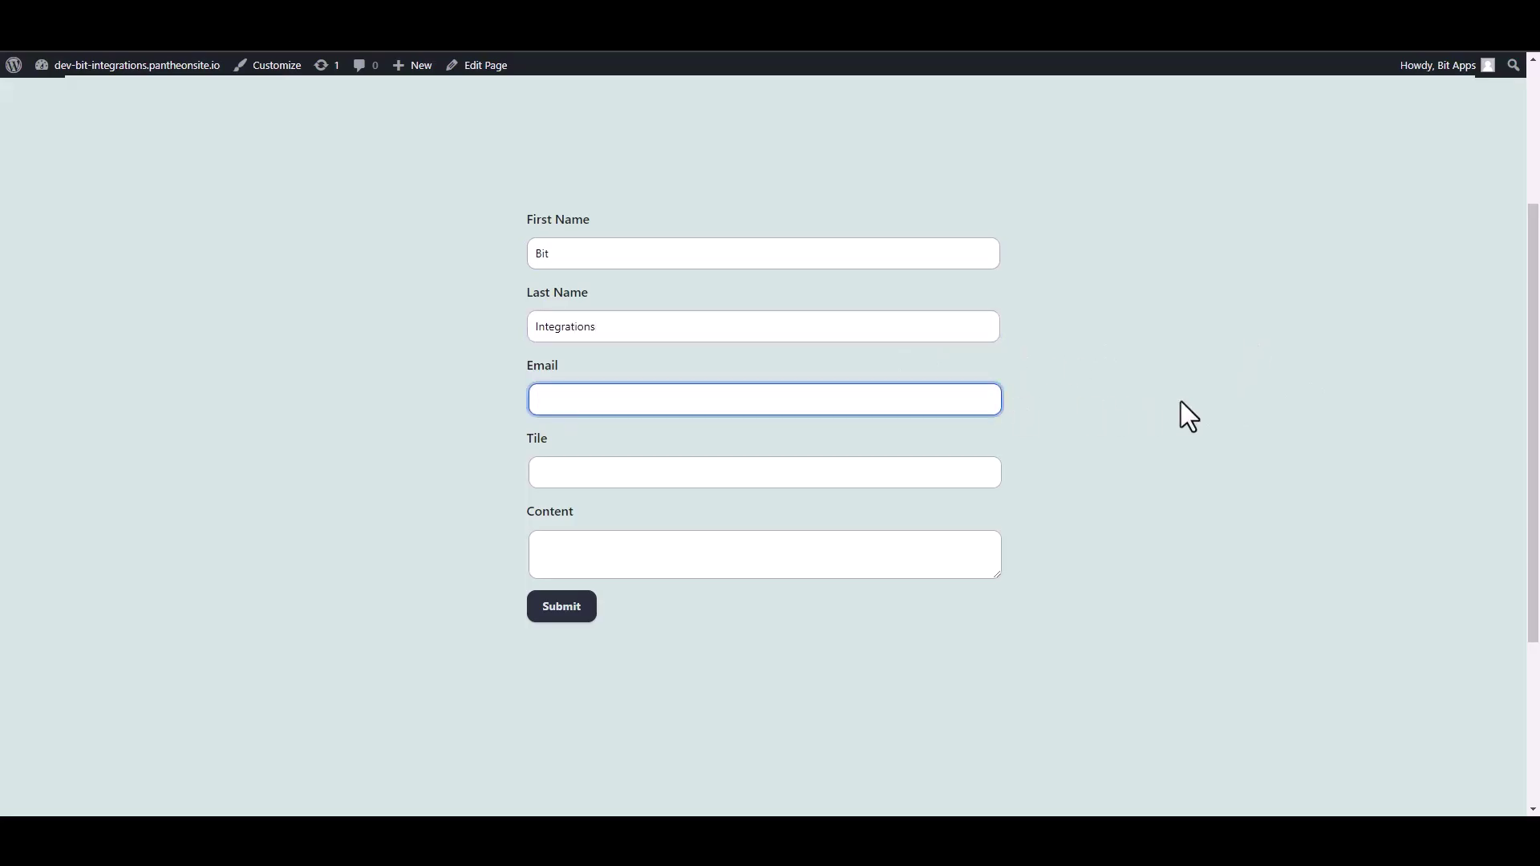
pyautogui.click(1001, 485)
pyautogui.write('Bit ')
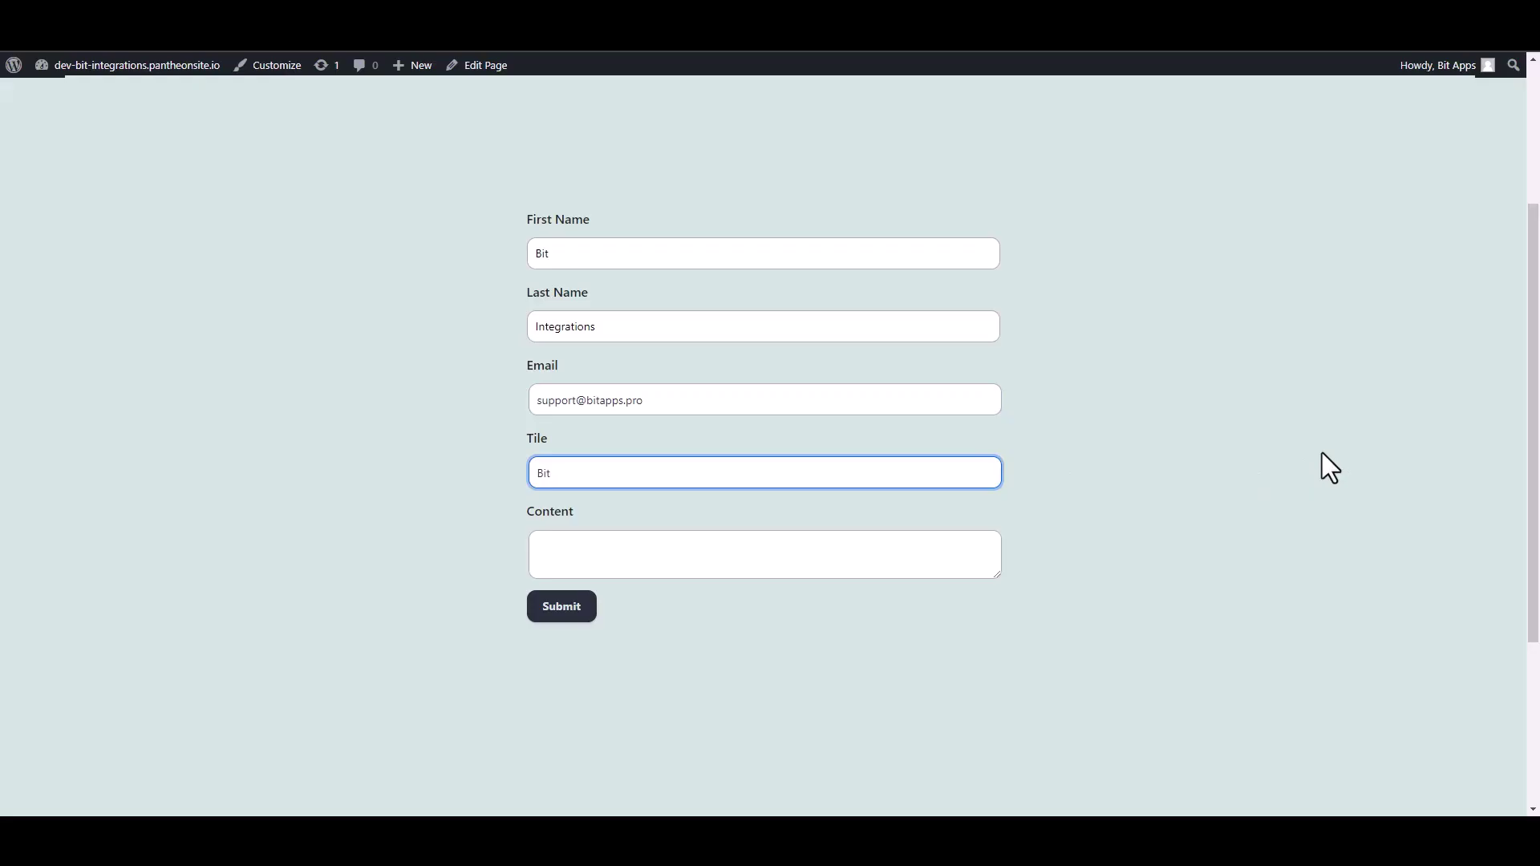
pyautogui.write('A')
pyautogui.press('BackSpace')
pyautogui.write('ntegrati')
pyautogui.write('ons')
pyautogui.press('Tab')
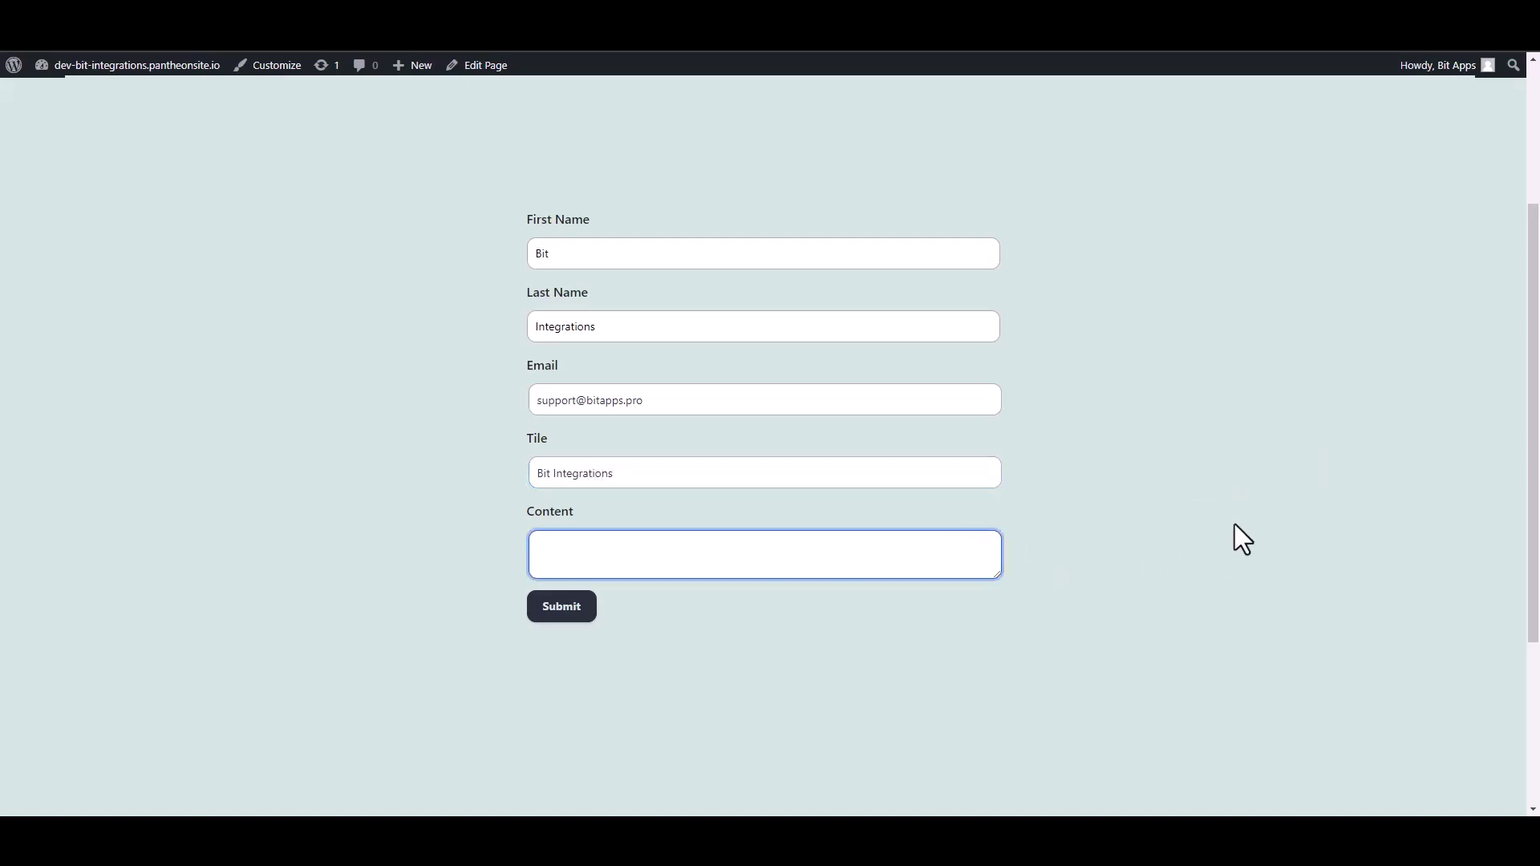
pyautogui.write('Welcome')
pyautogui.write(' to the B')
pyautogui.write('it I')
pyautogui.write('ntegra')
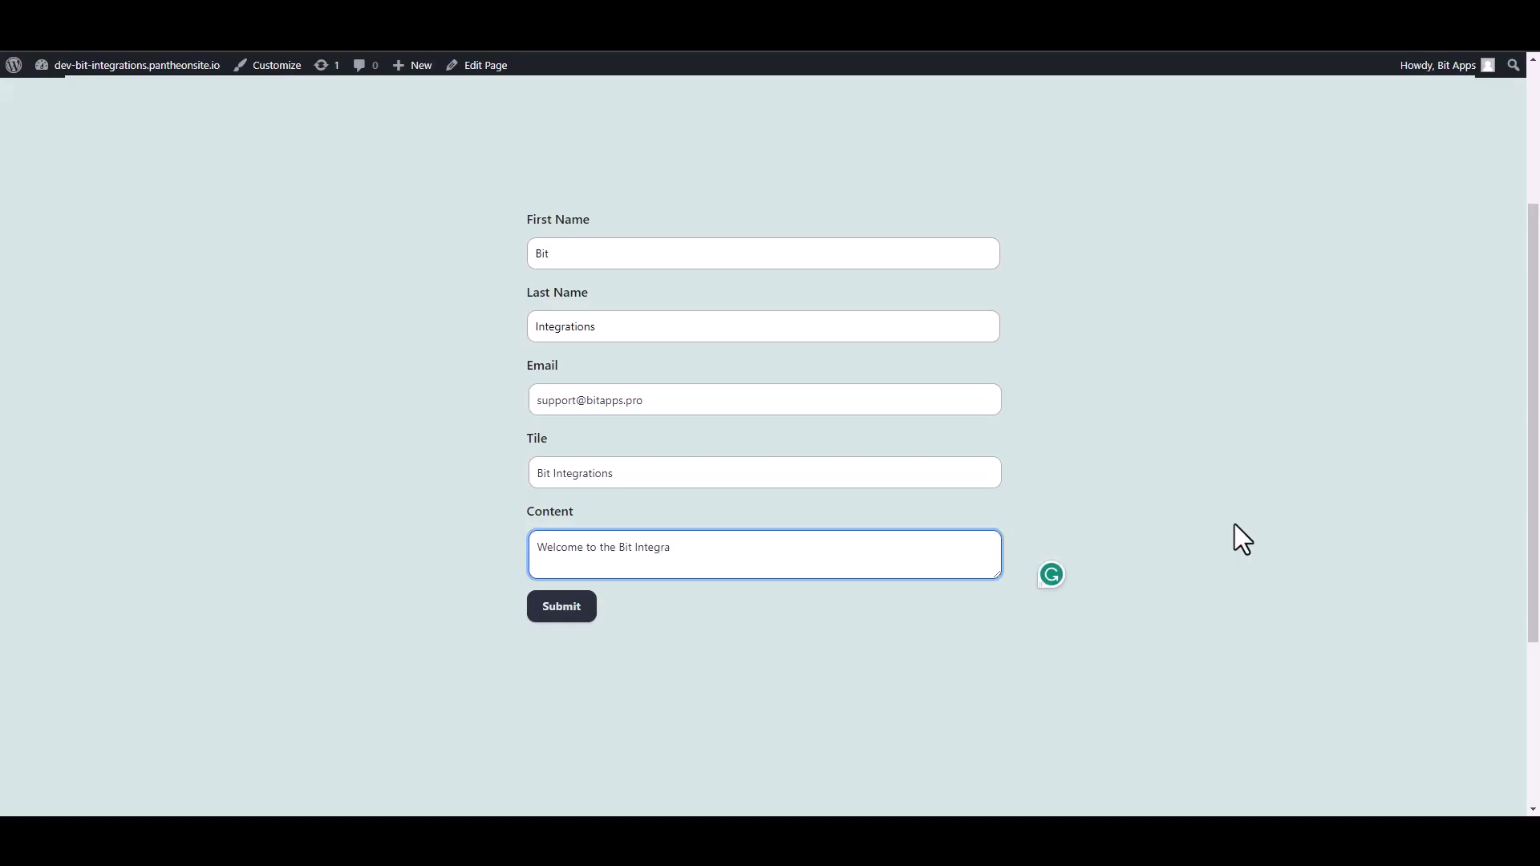
pyautogui.write('tions')
pyautogui.write(' Plug')
pyautogui.write('in')
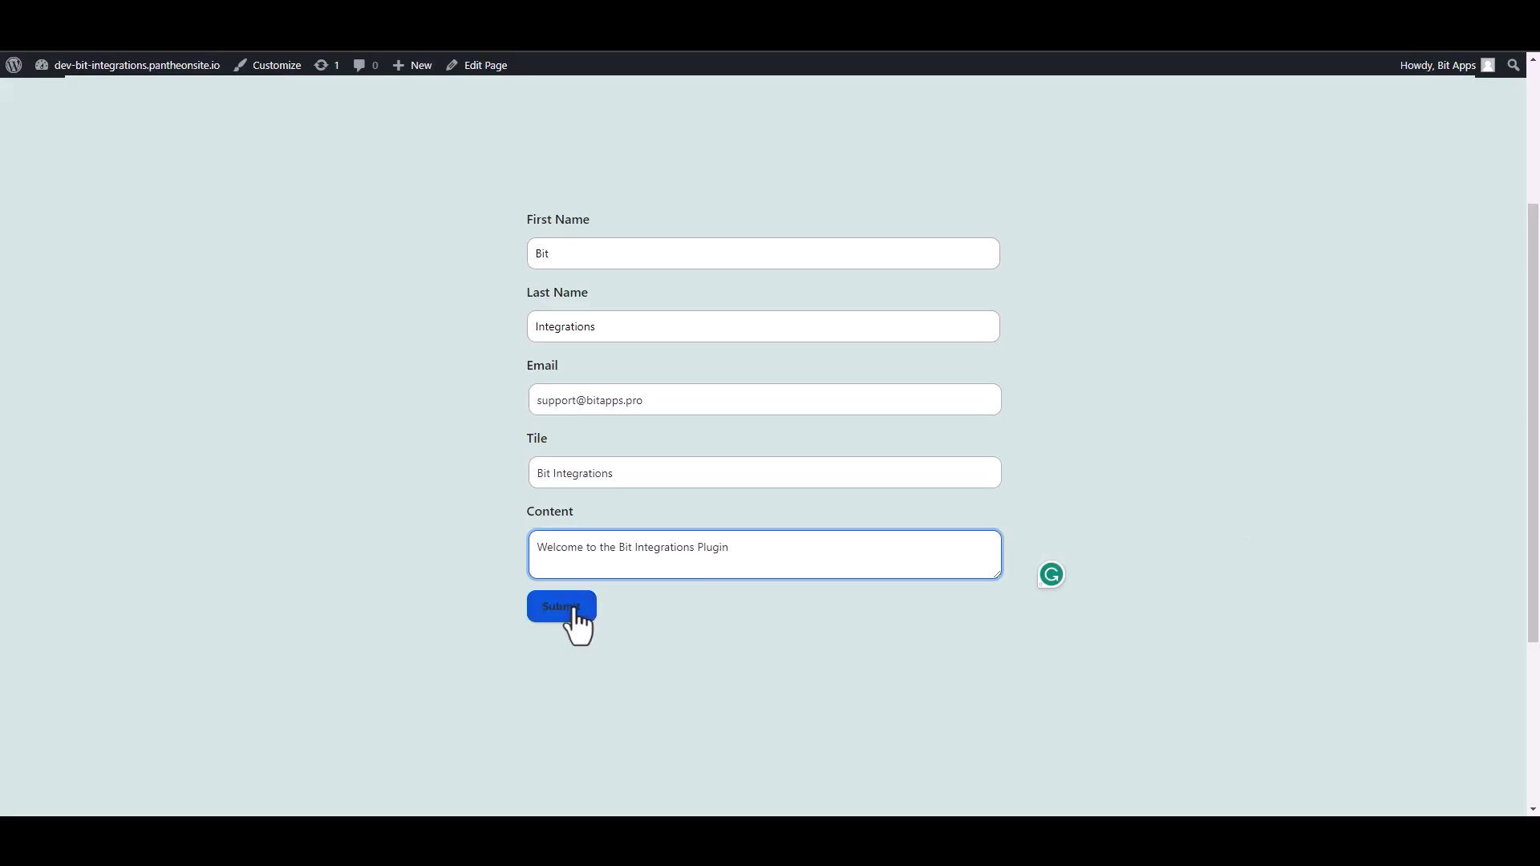
pyautogui.click(573, 612)
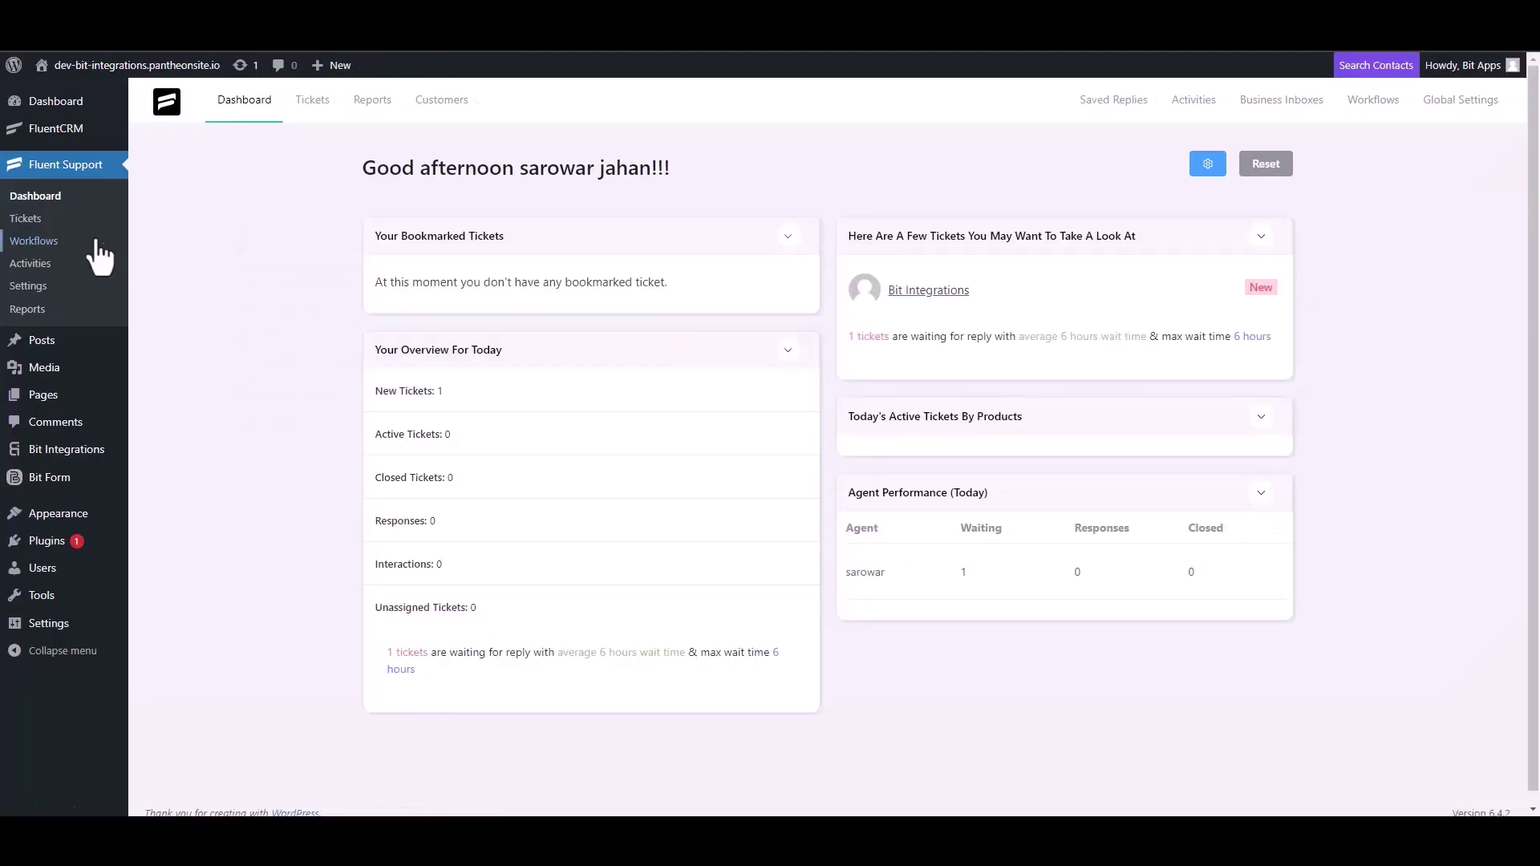
# - Open the Bit Integrations ticket from Fluent Support Tickets and view its customer details
pyautogui.click(36, 221)
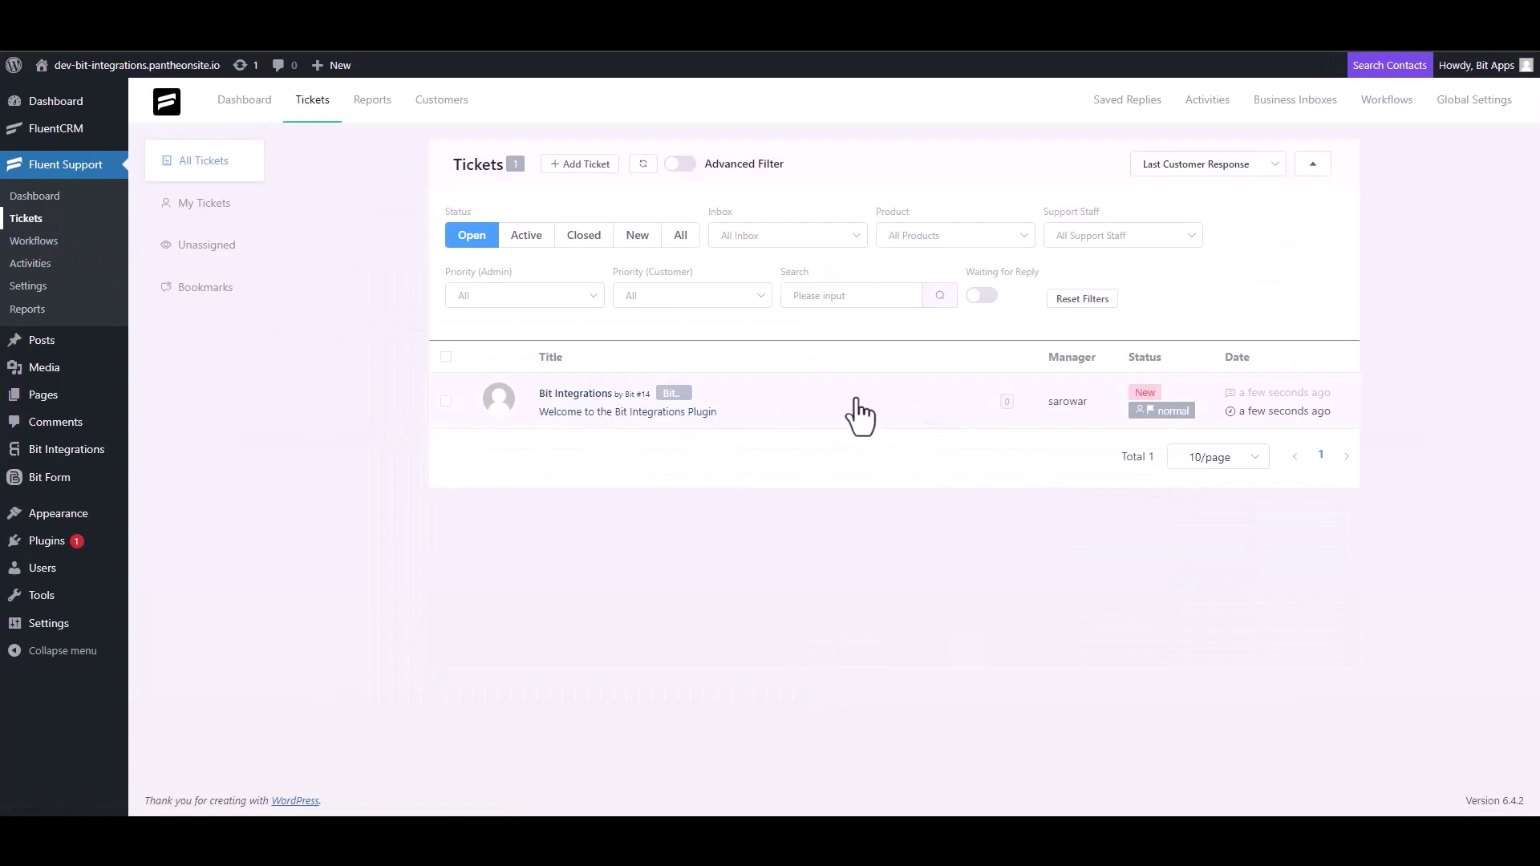
pyautogui.click(588, 412)
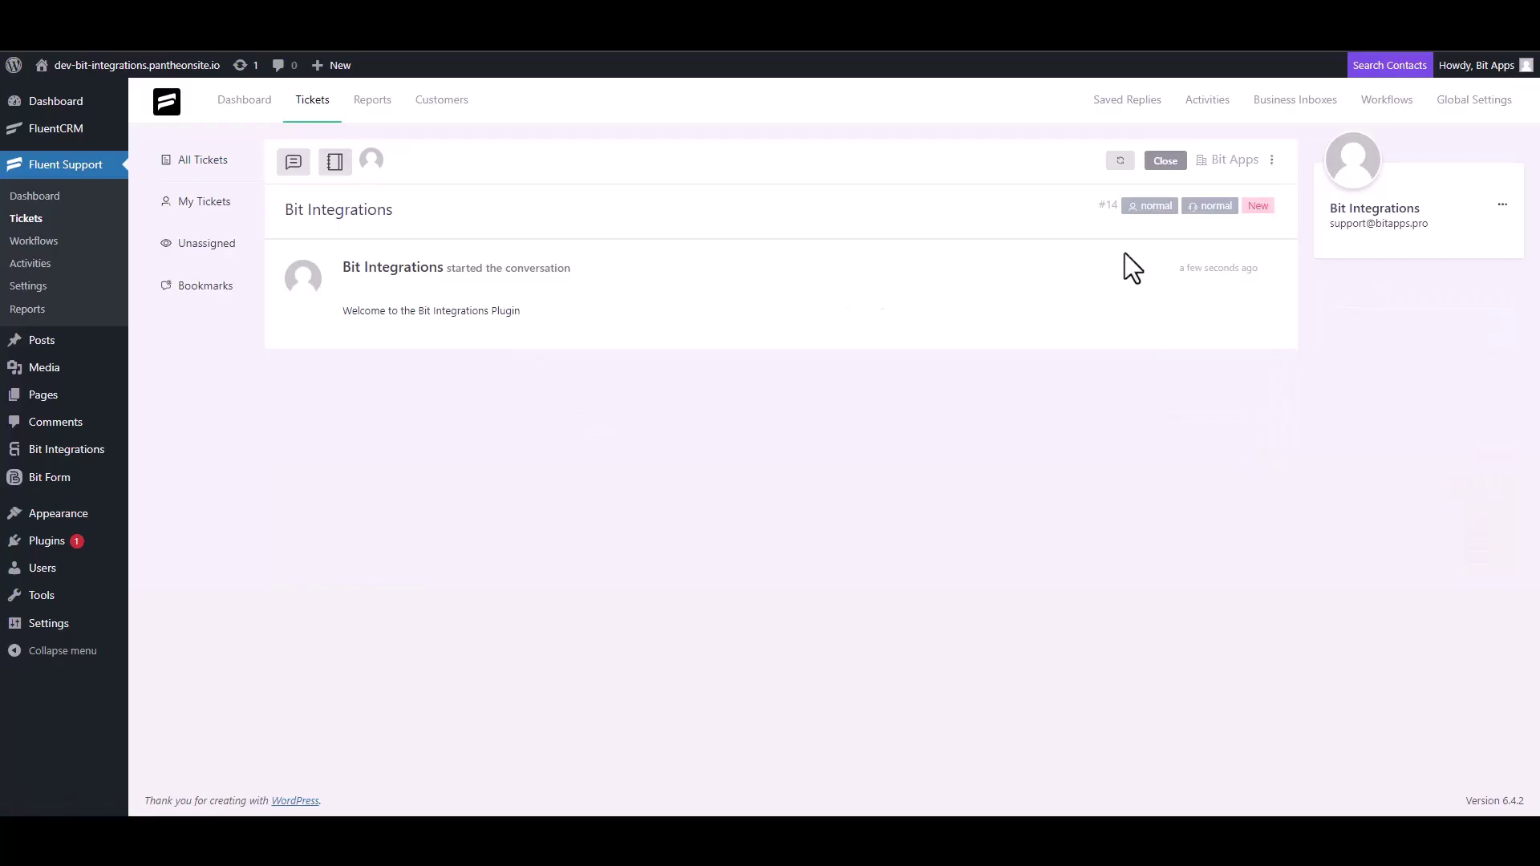
pyautogui.click(1499, 207)
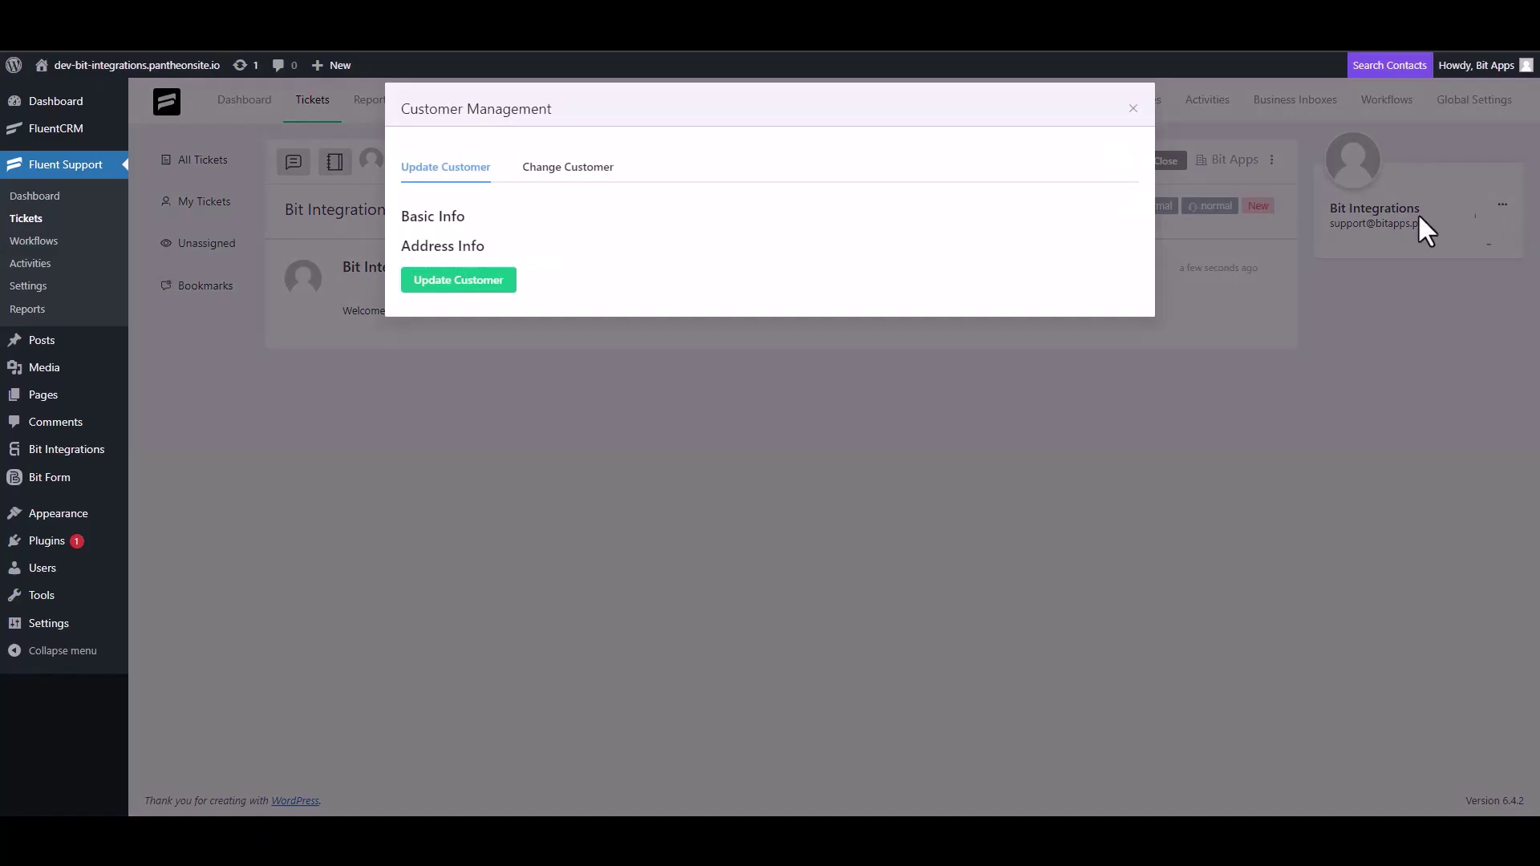